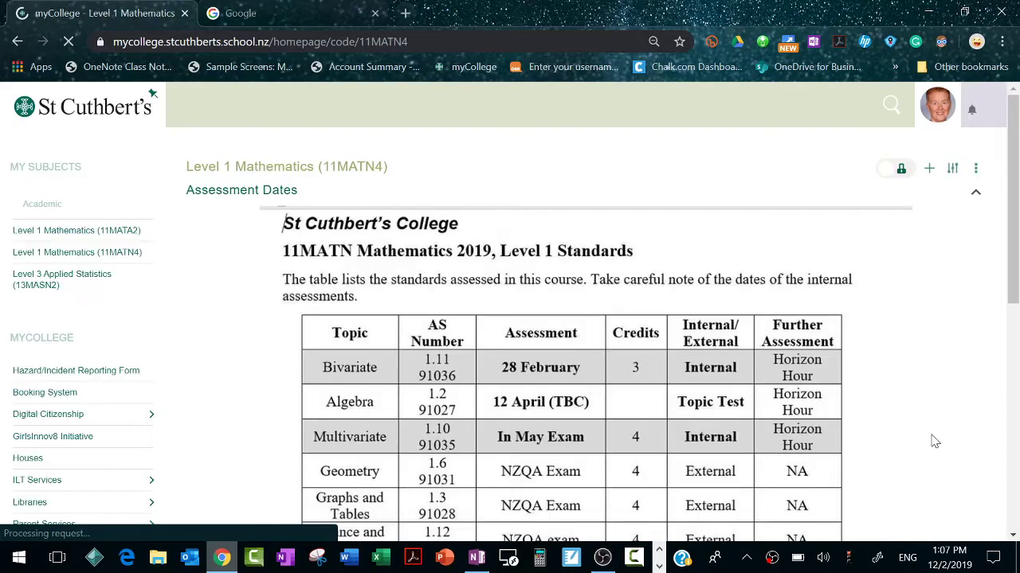
- Open the first student's profile from the class list and go to that student's grades
{"action": "scroll", "coordinate": [932, 439], "scroll_direction": "down", "scroll_amount": 5}
{"action": "scroll", "coordinate": [932, 439], "scroll_direction": "down", "scroll_amount": 1}
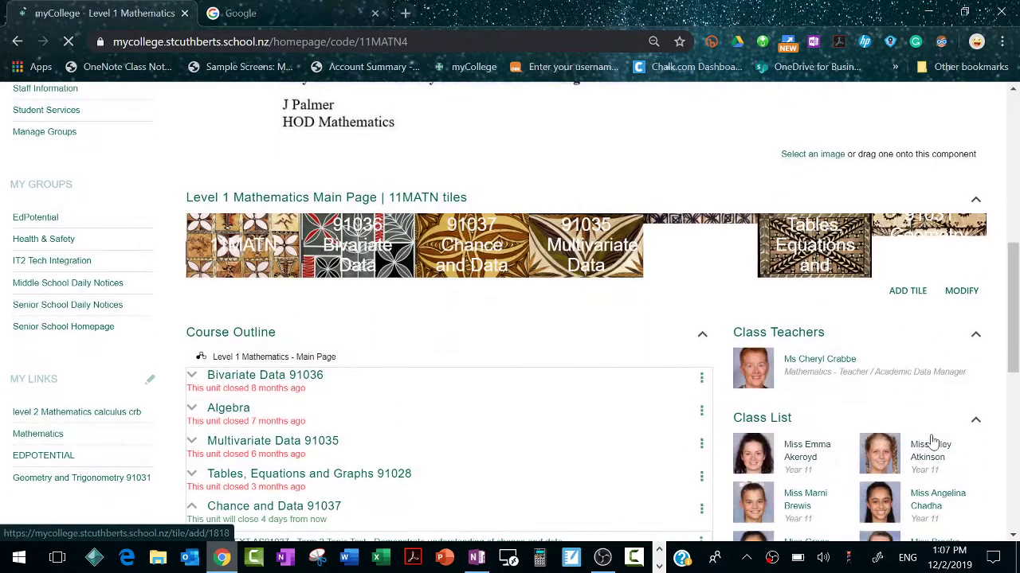
{"action": "scroll", "coordinate": [801, 461], "scroll_direction": "down", "scroll_amount": 1}
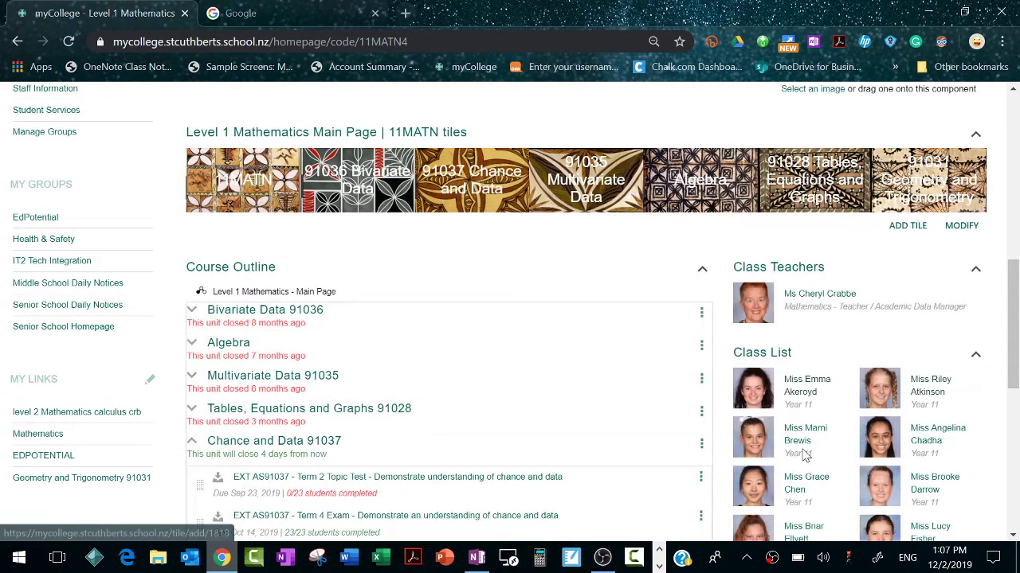
{"action": "left_click", "coordinate": [798, 389]}
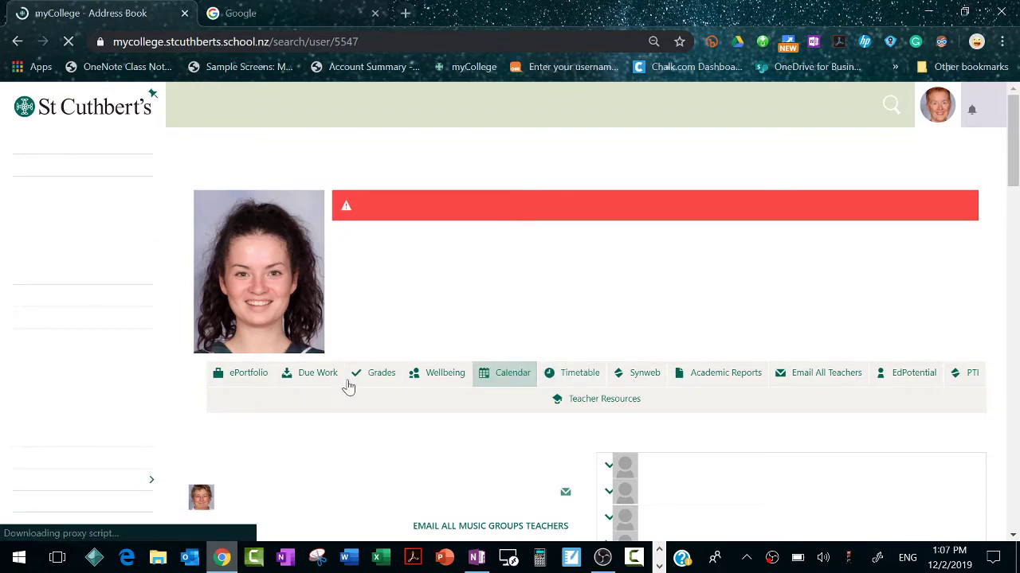
{"action": "left_click", "coordinate": [390, 382]}
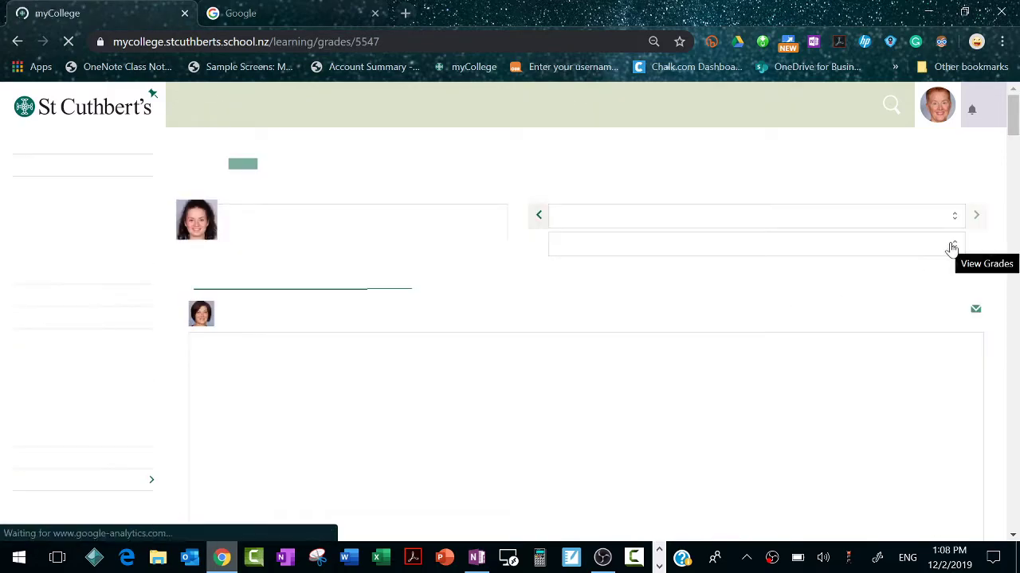
- Open the student's Level 1 Mathematics (11MATN4) grades and review the box plots, assessment results and comments
{"action": "left_click", "coordinate": [954, 247]}
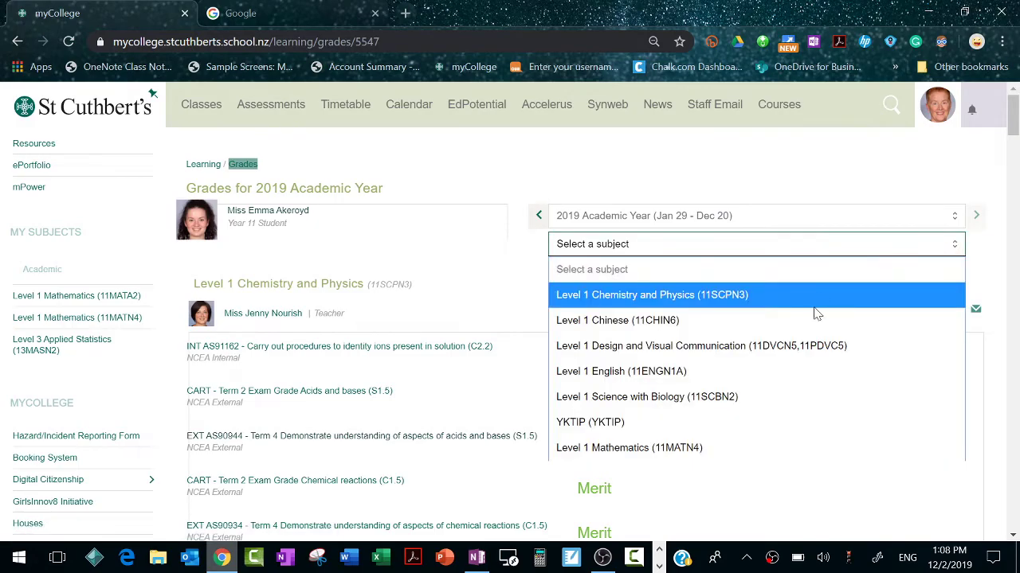
{"action": "left_click", "coordinate": [724, 450]}
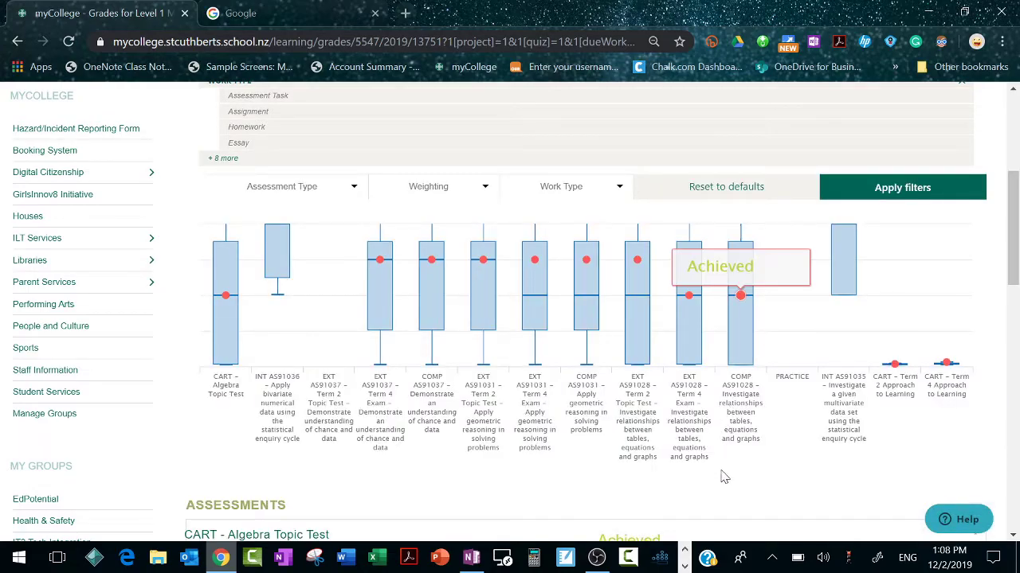
{"action": "scroll", "coordinate": [732, 483], "scroll_direction": "down", "scroll_amount": 6}
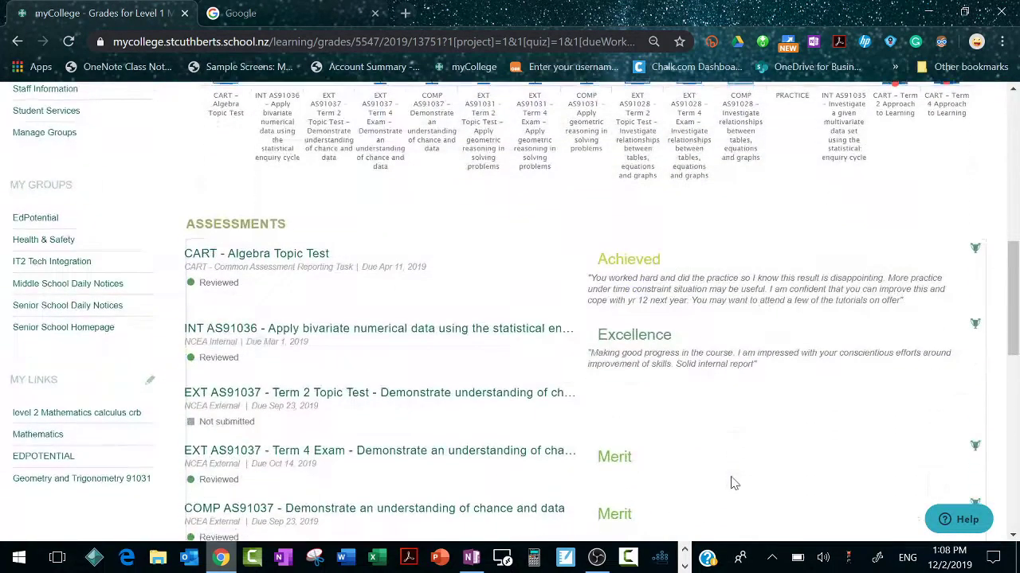
{"action": "scroll", "coordinate": [733, 484], "scroll_direction": "down", "scroll_amount": 5}
{"action": "scroll", "coordinate": [733, 484], "scroll_direction": "up", "scroll_amount": 2}
{"action": "scroll", "coordinate": [733, 483], "scroll_direction": "up", "scroll_amount": 10}
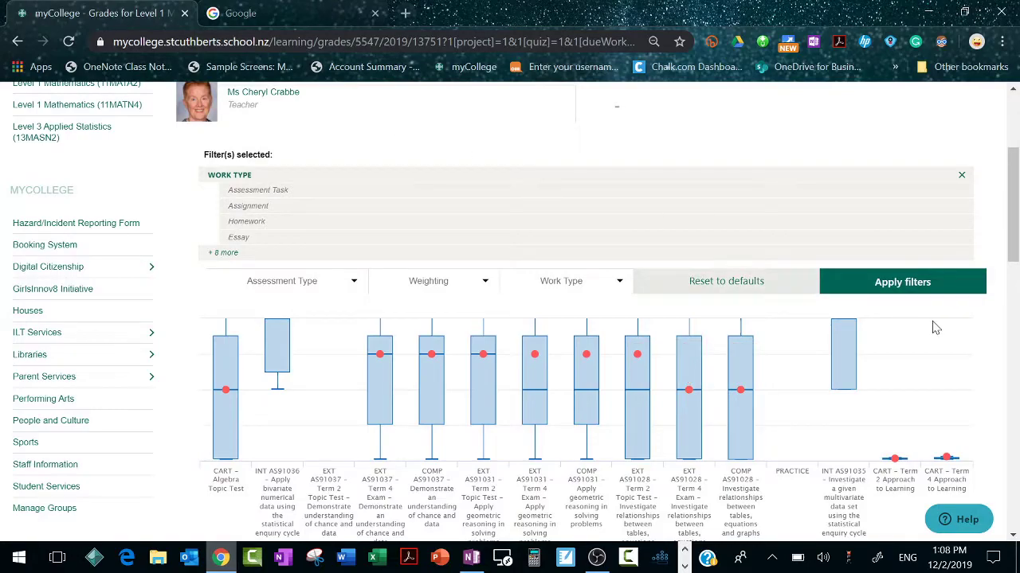
{"action": "left_click", "coordinate": [901, 282]}
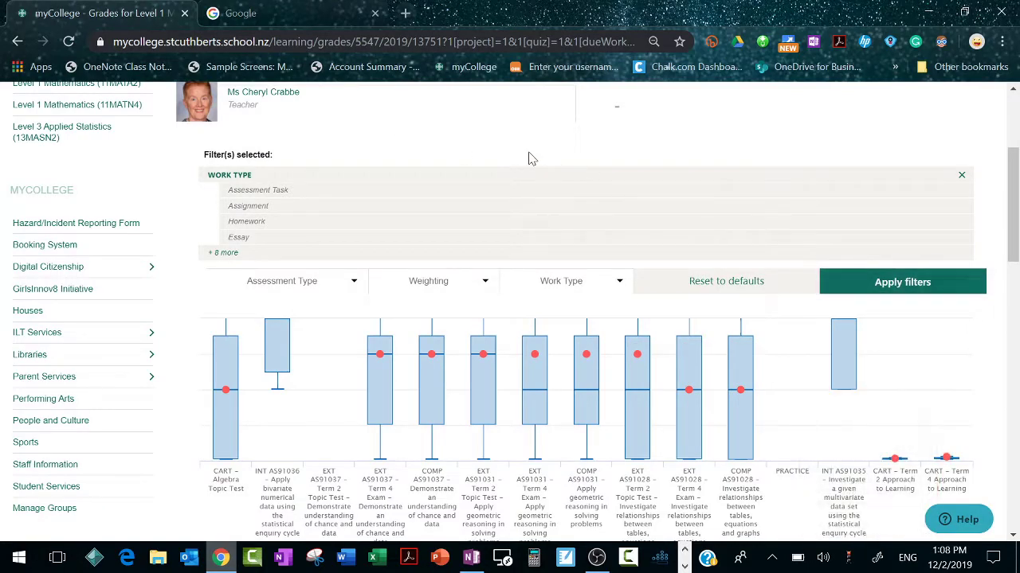
- Return to the 2019 grades overview and read through the Level 1 Chemistry and Physics results and teacher comments
{"action": "left_click", "coordinate": [16, 42]}
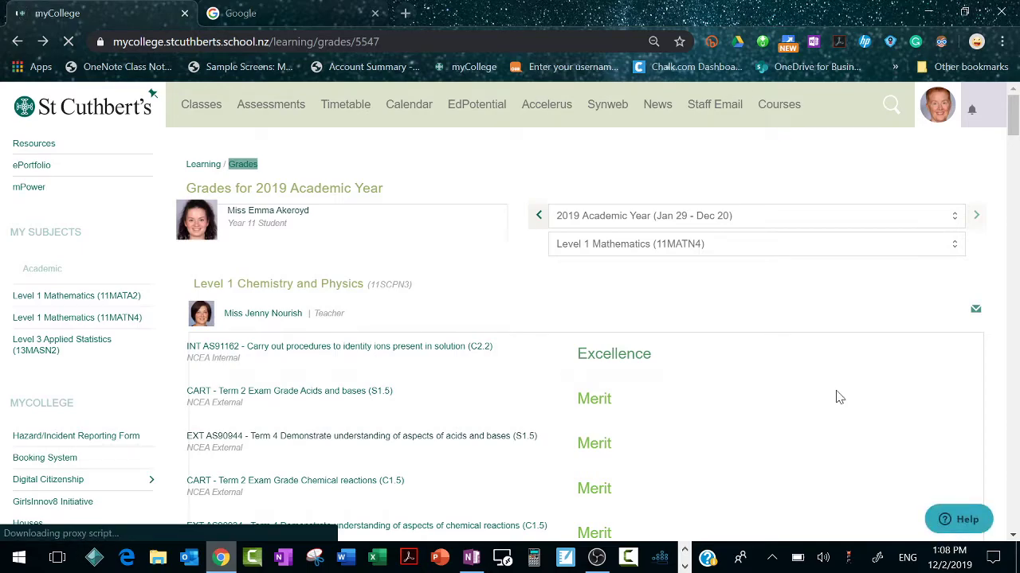
{"action": "scroll", "coordinate": [839, 396], "scroll_direction": "down", "scroll_amount": 1}
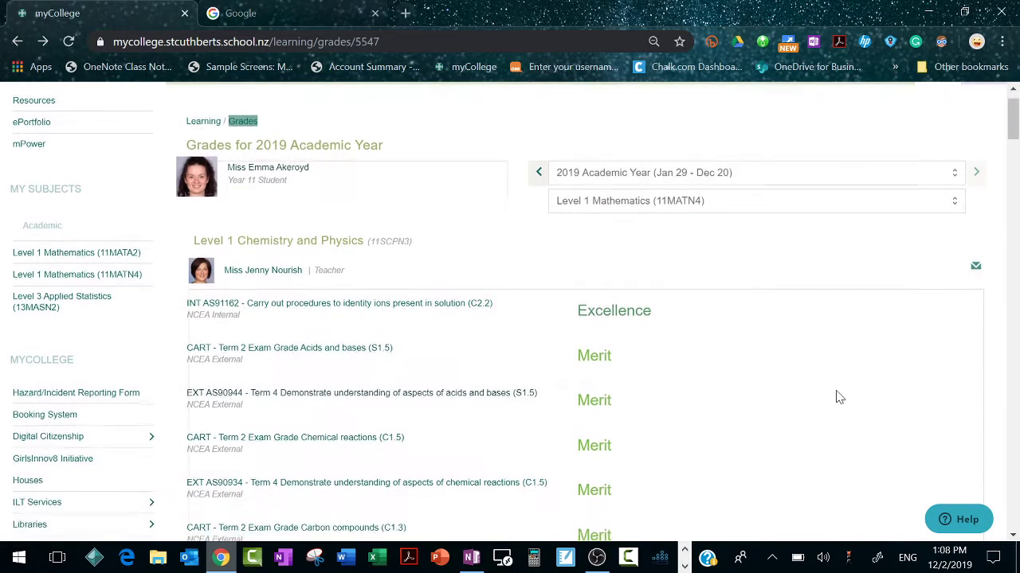
{"action": "scroll", "coordinate": [839, 397], "scroll_direction": "down", "scroll_amount": 1}
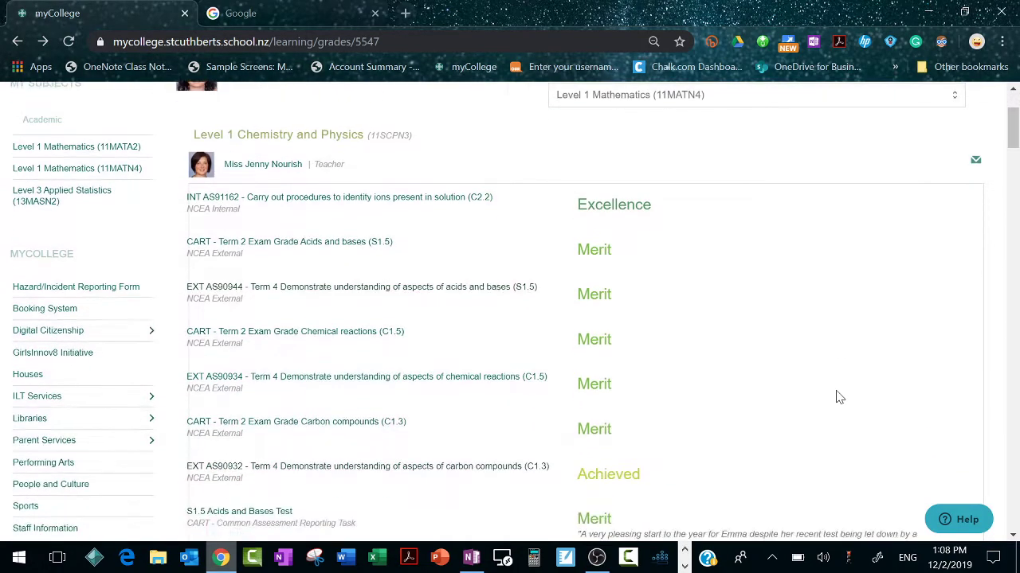
{"action": "scroll", "coordinate": [838, 397], "scroll_direction": "down", "scroll_amount": 1}
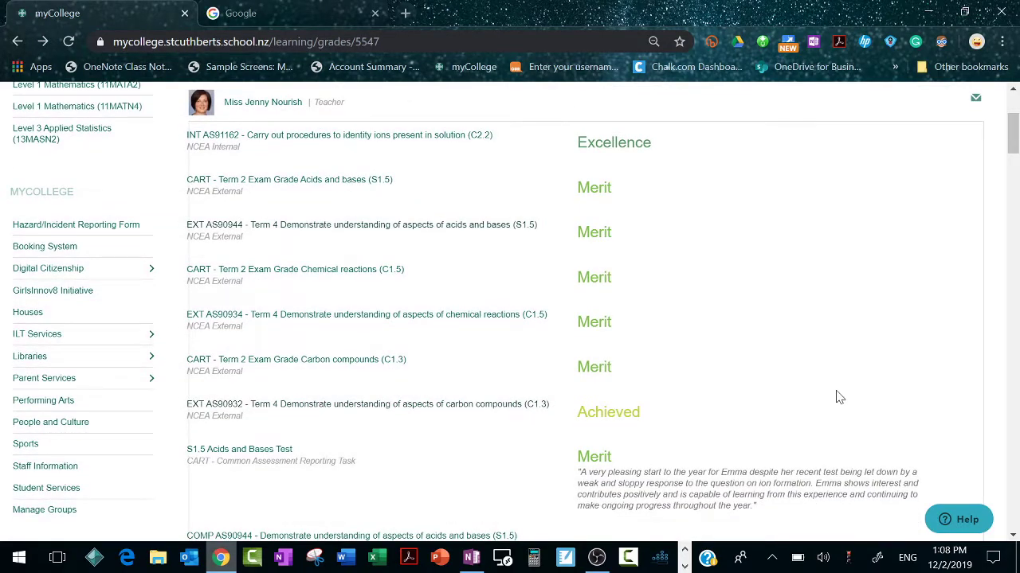
{"action": "scroll", "coordinate": [839, 397], "scroll_direction": "down", "scroll_amount": 1}
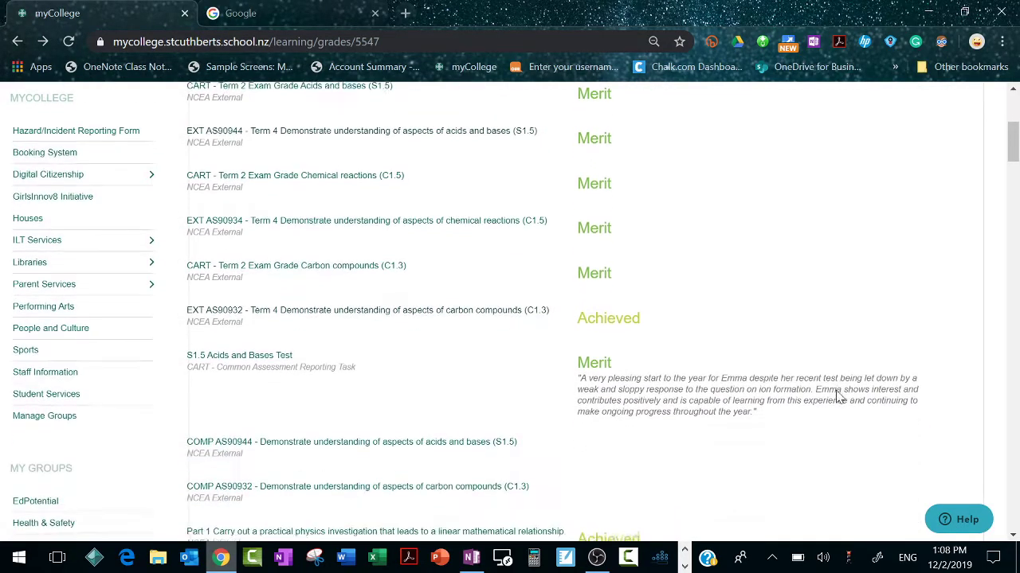
{"action": "scroll", "coordinate": [839, 397], "scroll_direction": "down", "scroll_amount": 5}
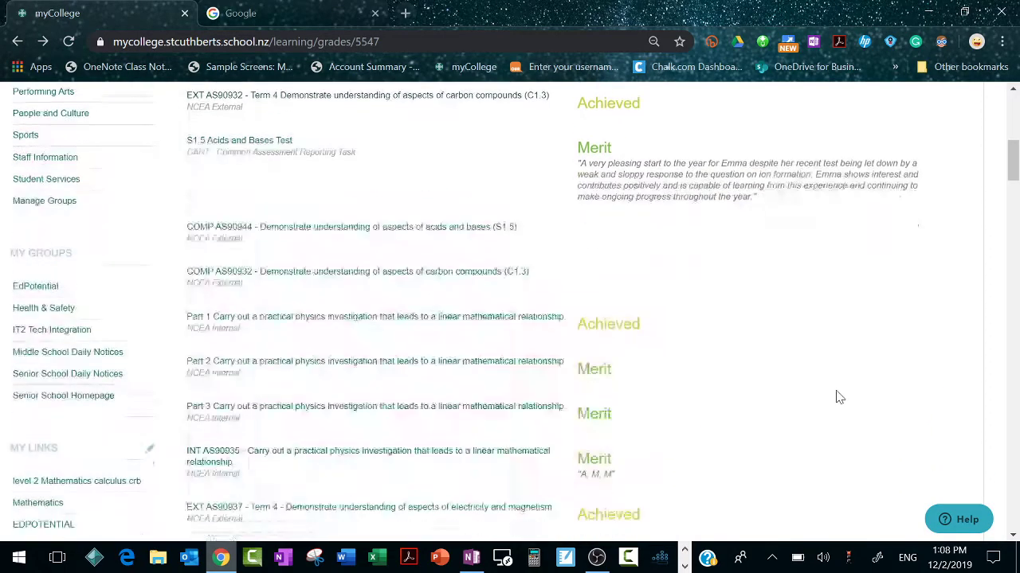
{"action": "scroll", "coordinate": [839, 397], "scroll_direction": "down", "scroll_amount": 2}
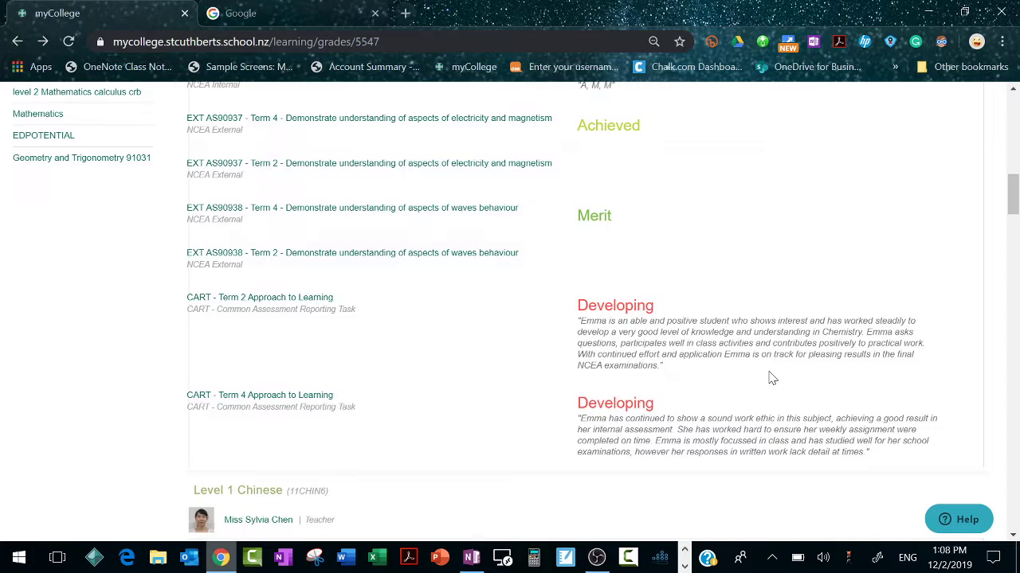
{"action": "scroll", "coordinate": [771, 377], "scroll_direction": "up", "scroll_amount": 10}
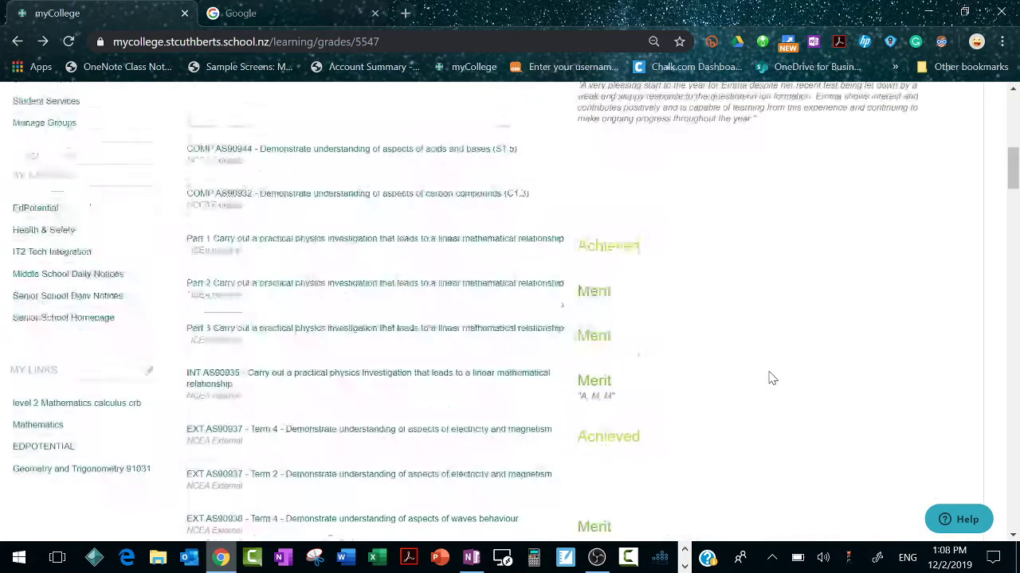
{"action": "scroll", "coordinate": [771, 378], "scroll_direction": "up", "scroll_amount": 2}
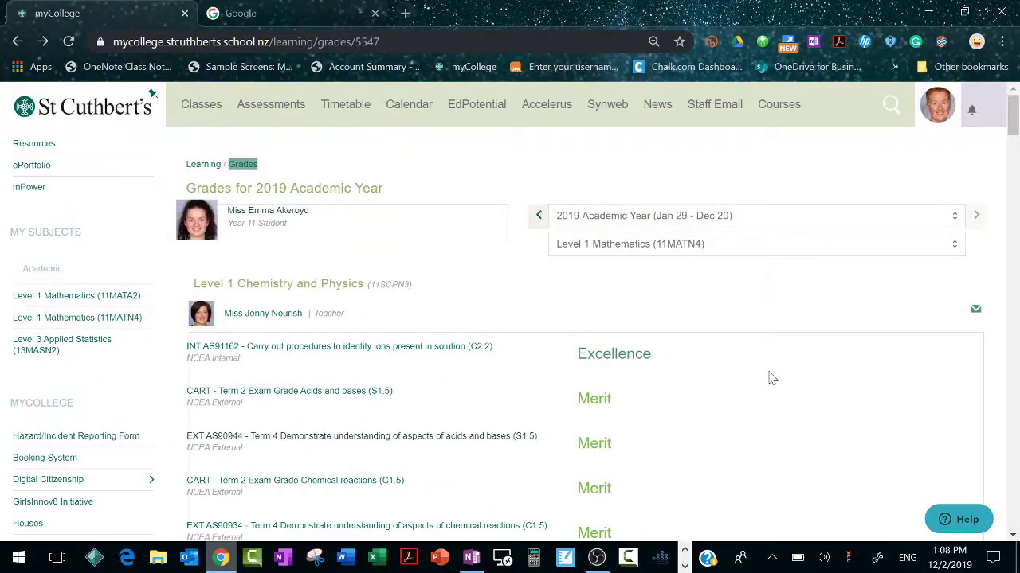
- Examine the student's grades and comments across the remaining subjects, including Chinese, Design and Visual Communication, English and Science with Biology
{"action": "scroll", "coordinate": [771, 378], "scroll_direction": "down", "scroll_amount": 10}
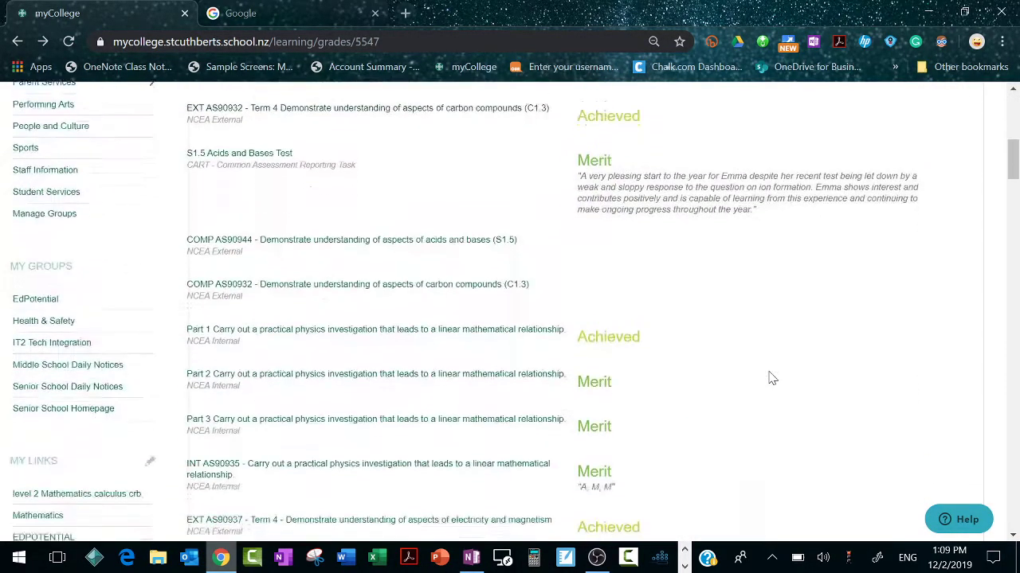
{"action": "scroll", "coordinate": [771, 378], "scroll_direction": "down", "scroll_amount": 10}
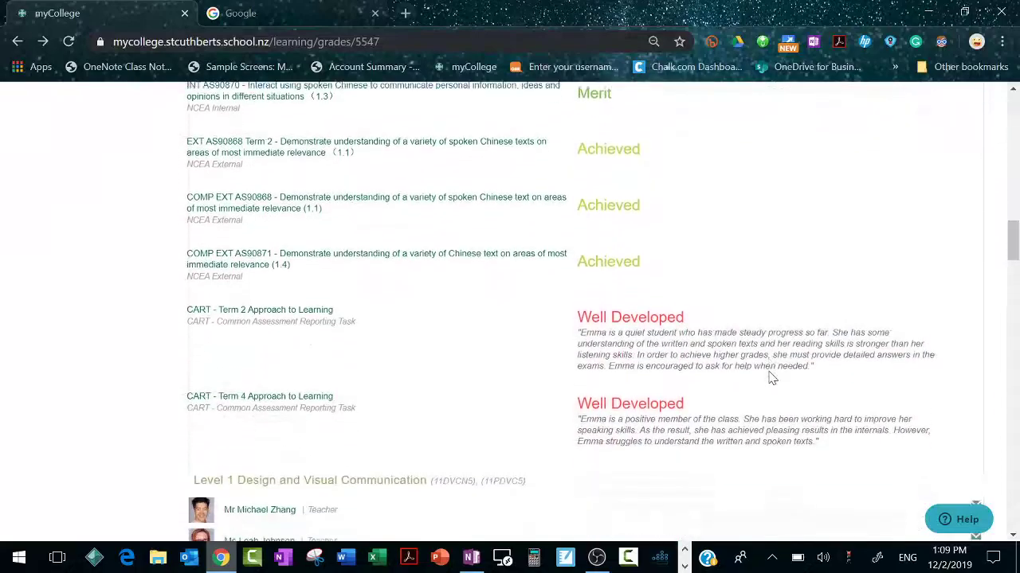
{"action": "scroll", "coordinate": [771, 377], "scroll_direction": "down", "scroll_amount": 9}
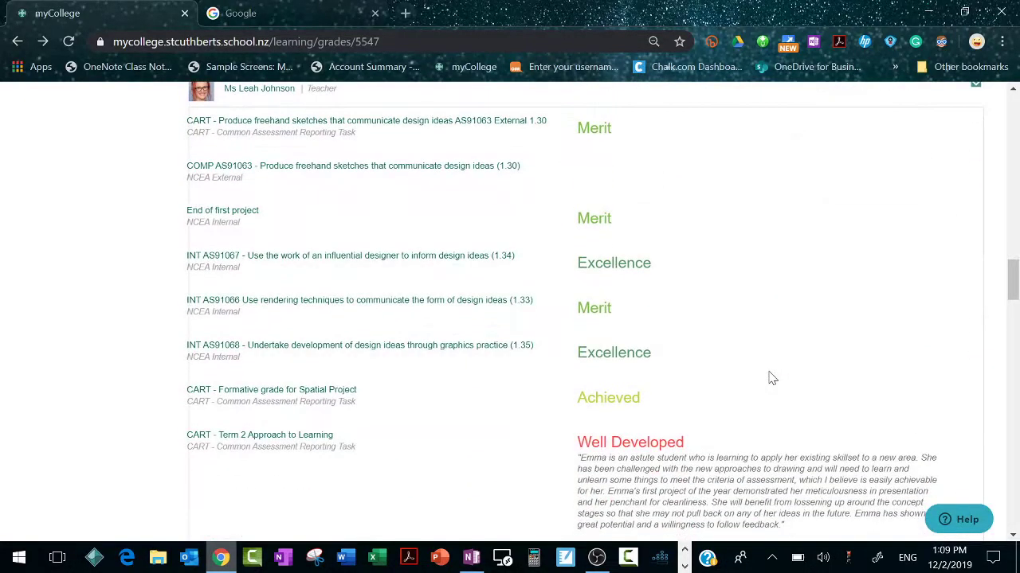
{"action": "scroll", "coordinate": [771, 378], "scroll_direction": "down", "scroll_amount": 5}
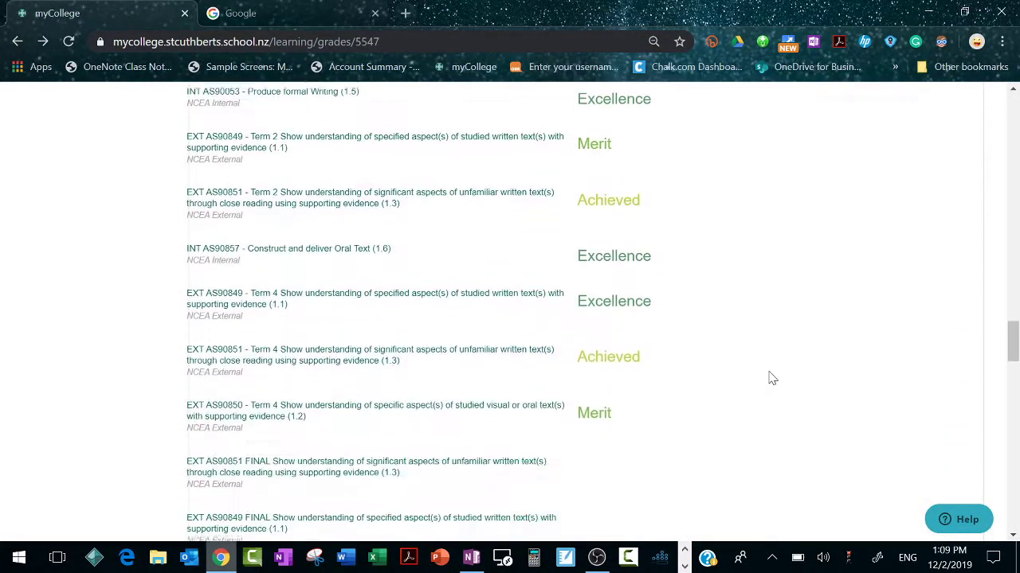
{"action": "scroll", "coordinate": [771, 378], "scroll_direction": "down", "scroll_amount": 2}
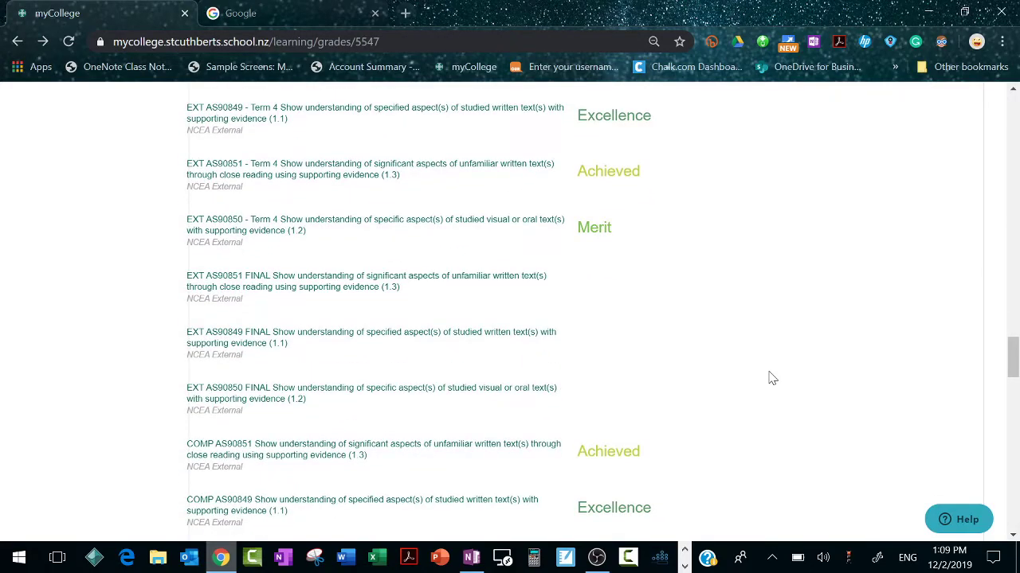
{"action": "scroll", "coordinate": [771, 378], "scroll_direction": "down", "scroll_amount": 7}
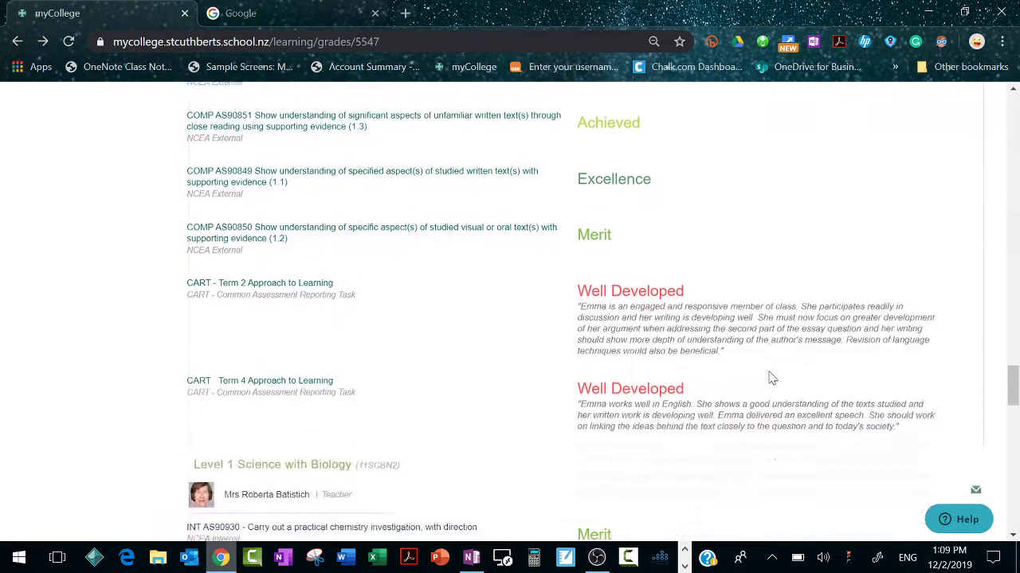
{"action": "scroll", "coordinate": [771, 377], "scroll_direction": "down", "scroll_amount": 2}
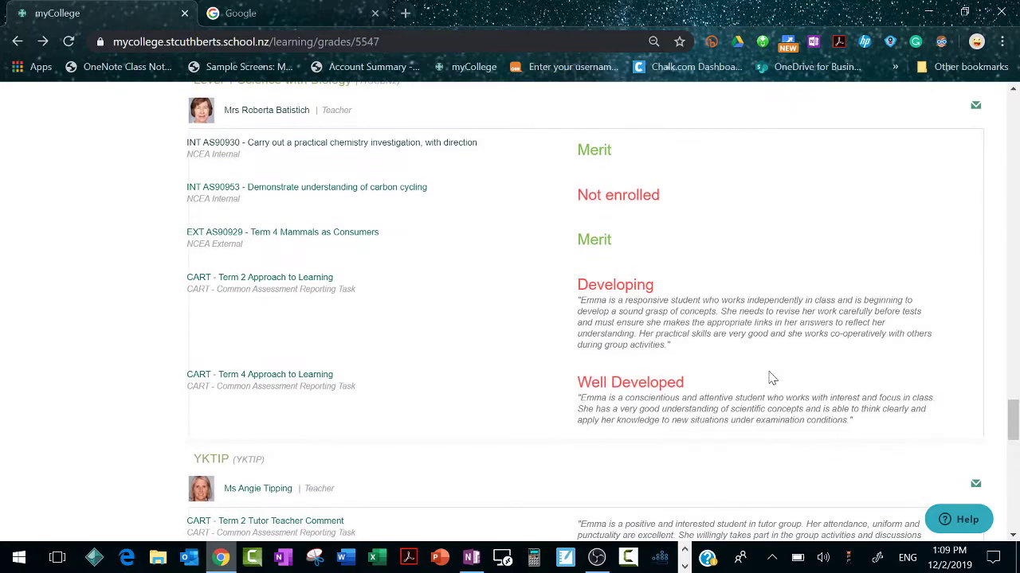
{"action": "scroll", "coordinate": [771, 378], "scroll_direction": "down", "scroll_amount": 2}
{"action": "scroll", "coordinate": [771, 378], "scroll_direction": "up", "scroll_amount": 15}
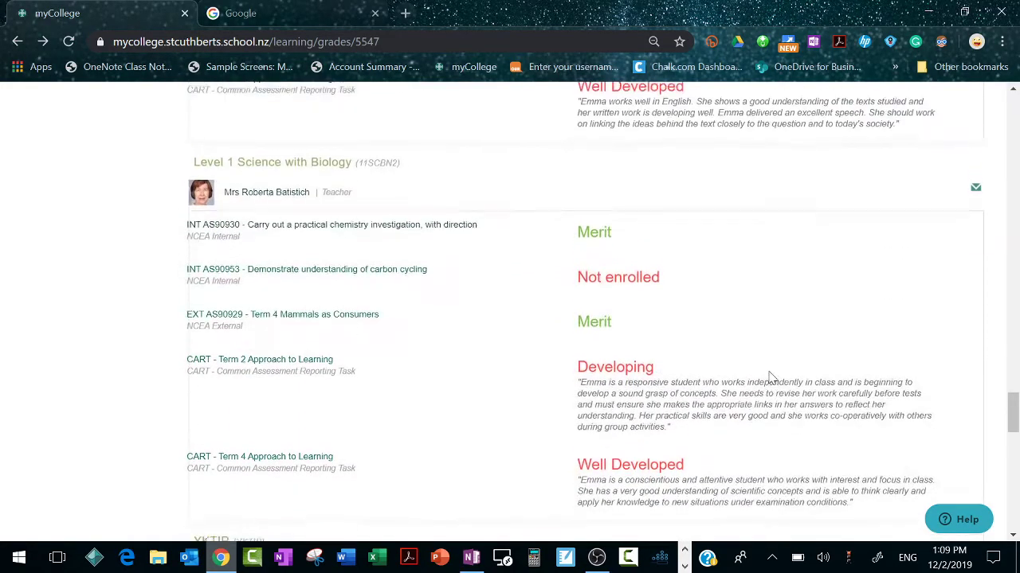
{"action": "scroll", "coordinate": [771, 378], "scroll_direction": "up", "scroll_amount": 5}
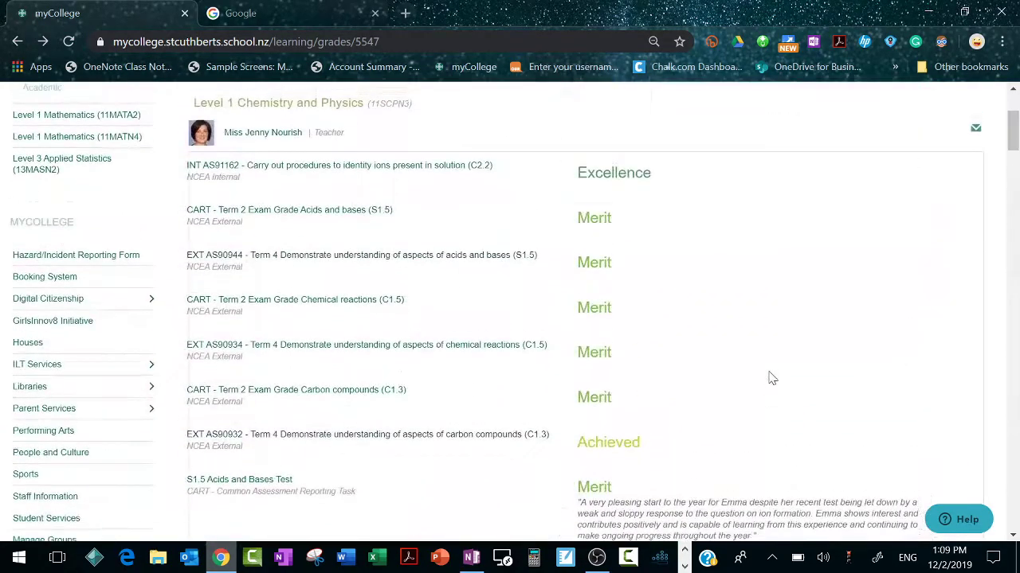
{"action": "scroll", "coordinate": [771, 377], "scroll_direction": "down", "scroll_amount": 2}
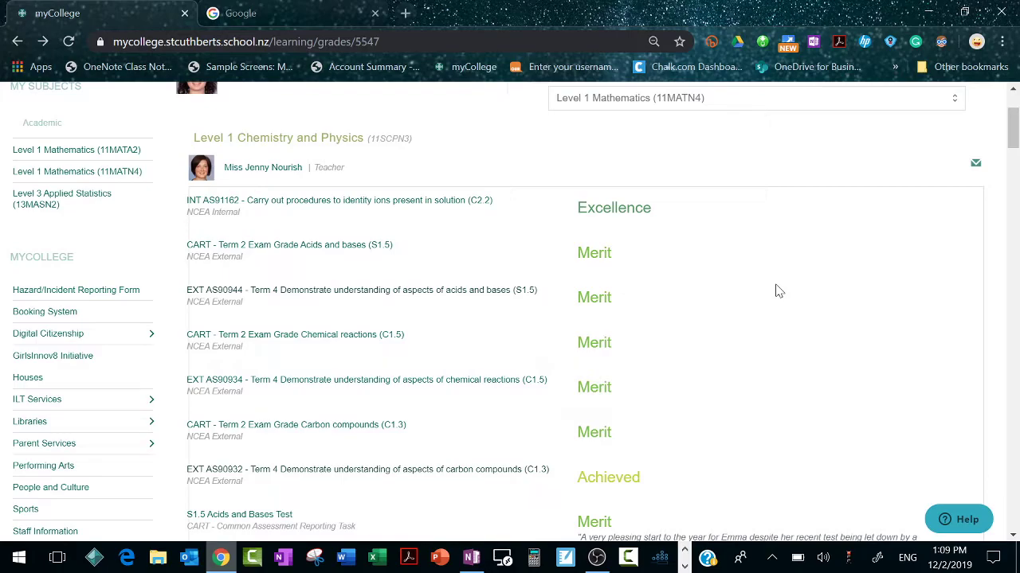
{"action": "scroll", "coordinate": [778, 292], "scroll_direction": "up", "scroll_amount": 2}
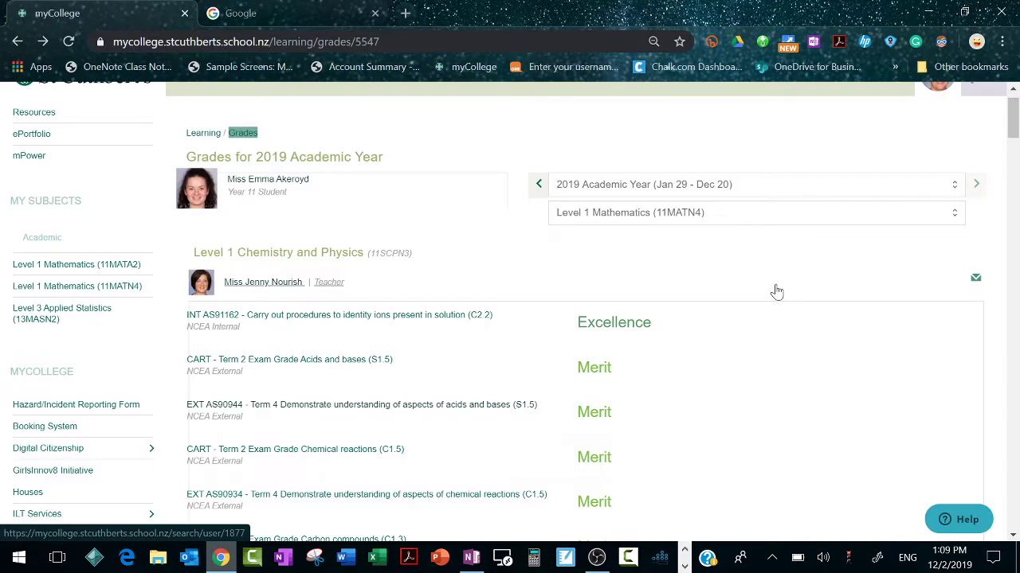
- Load the myCollege home page in the second browser tab
{"action": "left_click", "coordinate": [239, 13]}
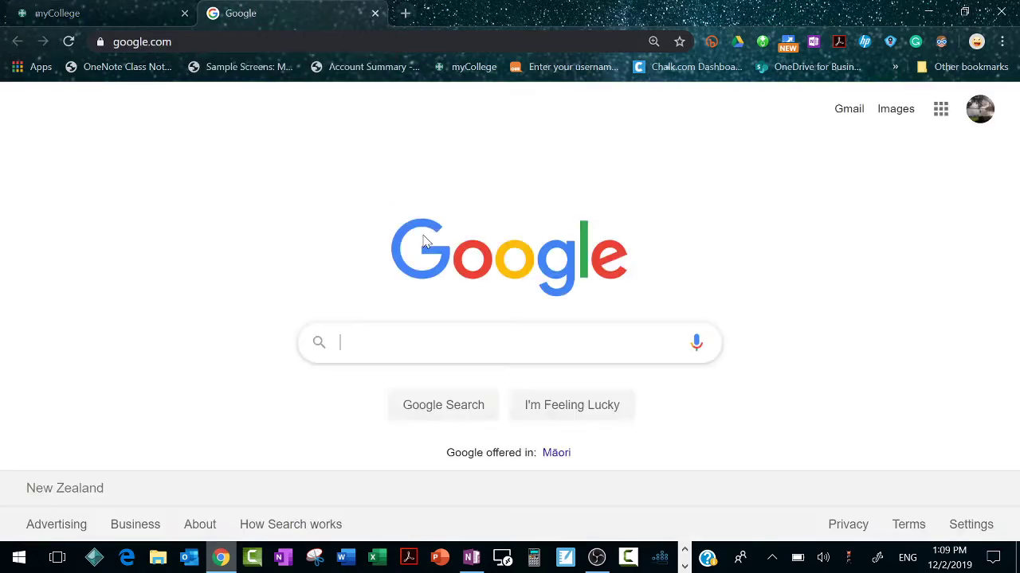
{"action": "left_click", "coordinate": [458, 69]}
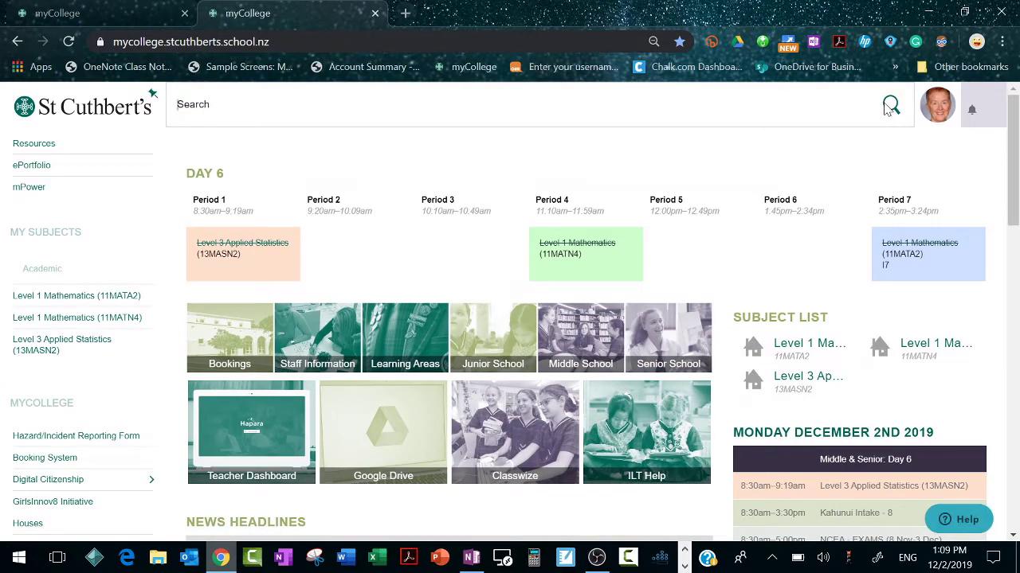
{"action": "type", "text": "11"}
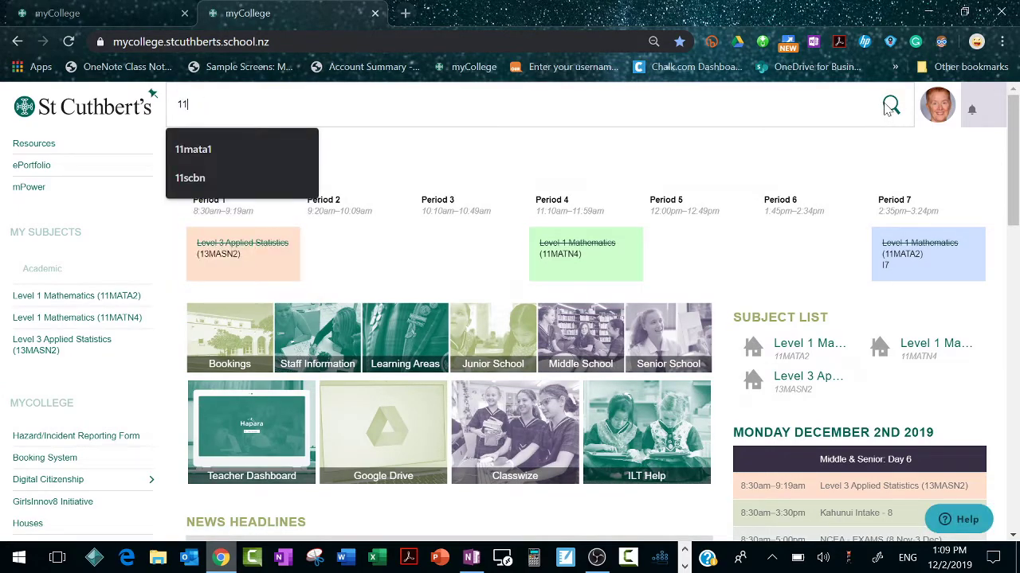
{"action": "type", "text": "sb"}
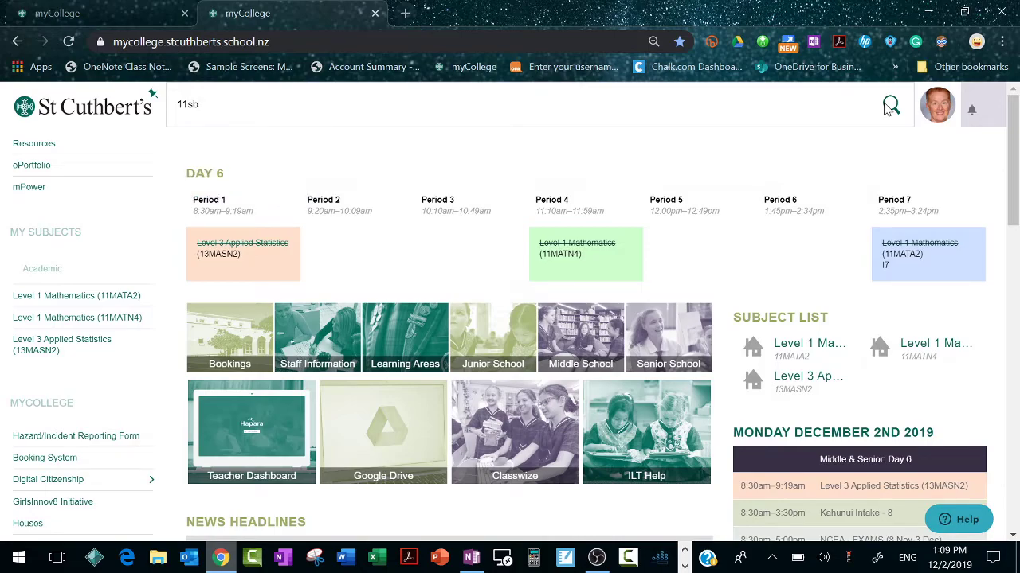
{"action": "key", "text": "BackSpace"}
{"action": "key", "text": "BackSpace"}
{"action": "key", "text": "BackSpace"}
{"action": "key", "text": "BackSpace"}
- Search the myCollege site for "year 11 science"
{"action": "type", "text": "year 11 "}
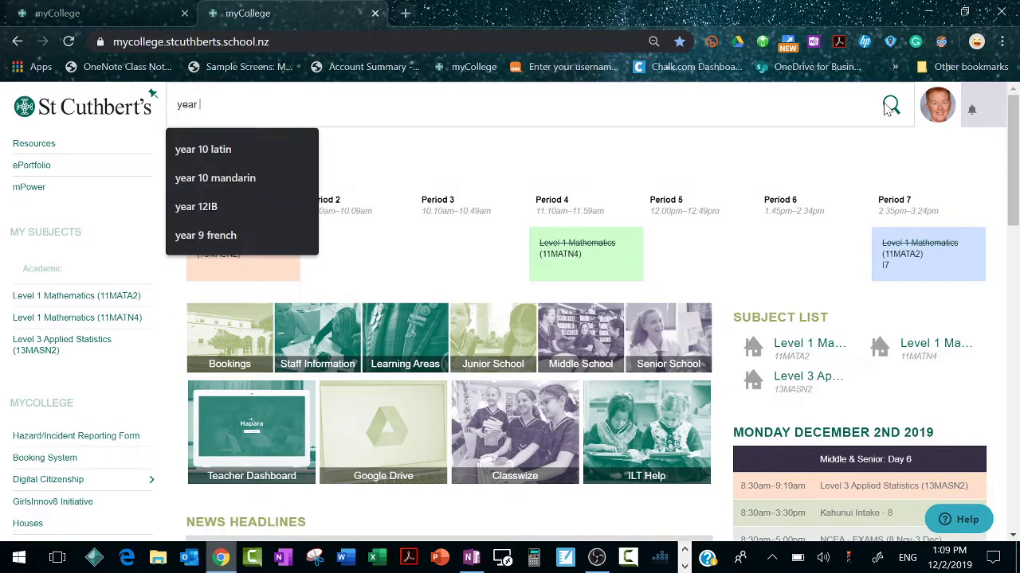
{"action": "type", "text": "science"}
{"action": "key", "text": "Return"}
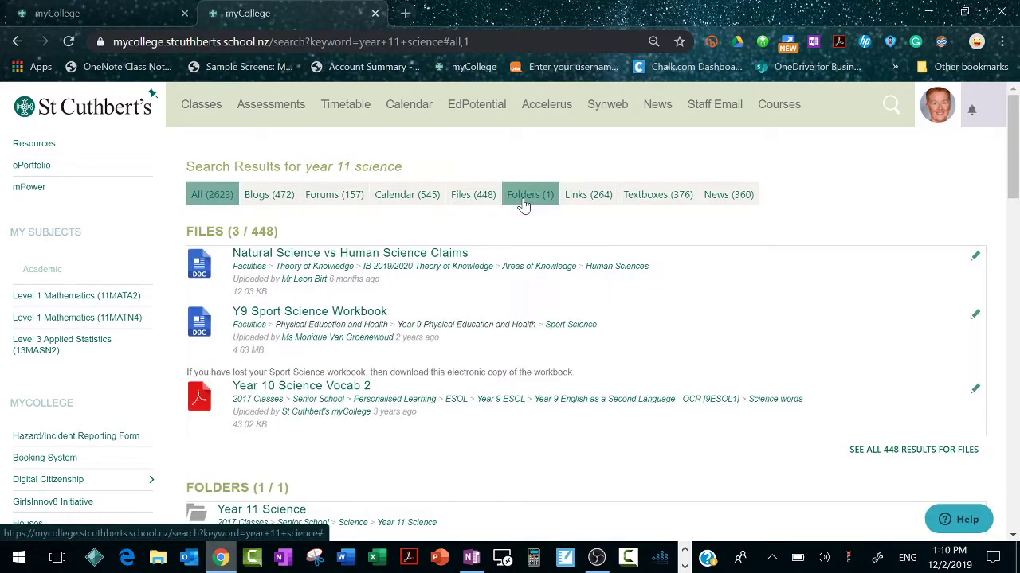
- Open the Year 11 Science folder from the folder search results, and return to the myCollege home page
{"action": "left_click", "coordinate": [523, 199]}
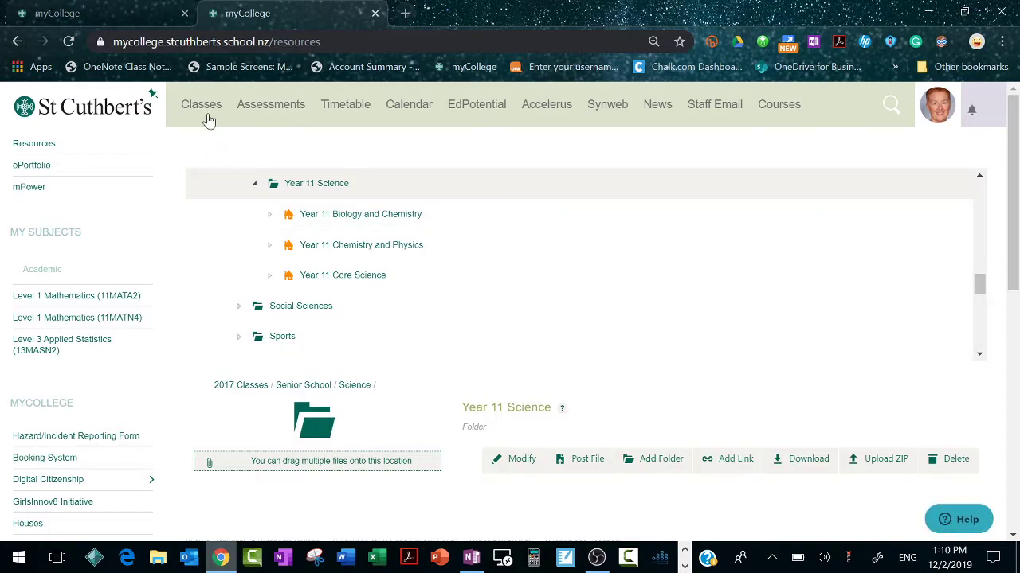
{"action": "left_click", "coordinate": [87, 118]}
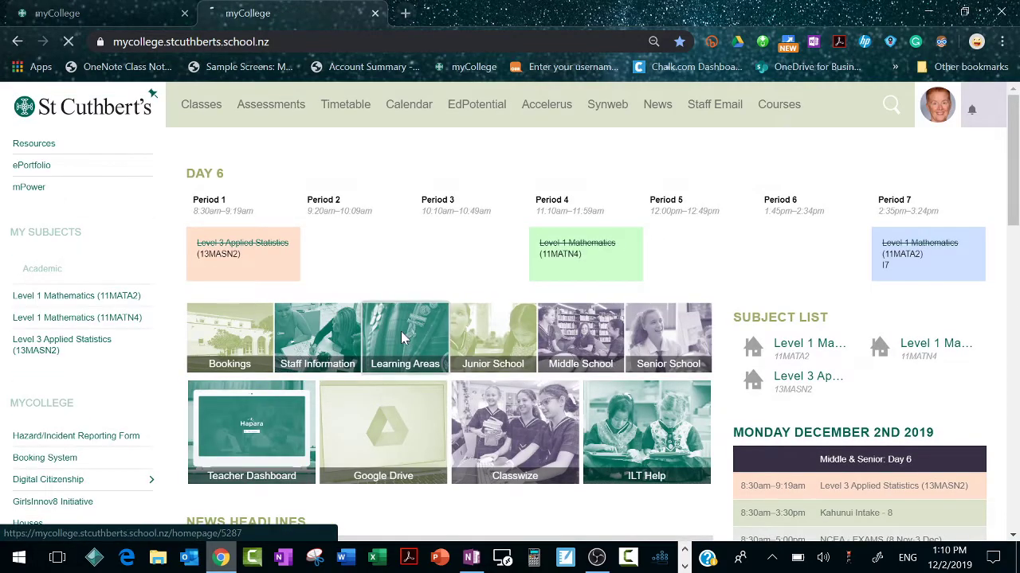
- Go to the Science page from the Learning Areas page
{"action": "left_click", "coordinate": [400, 332]}
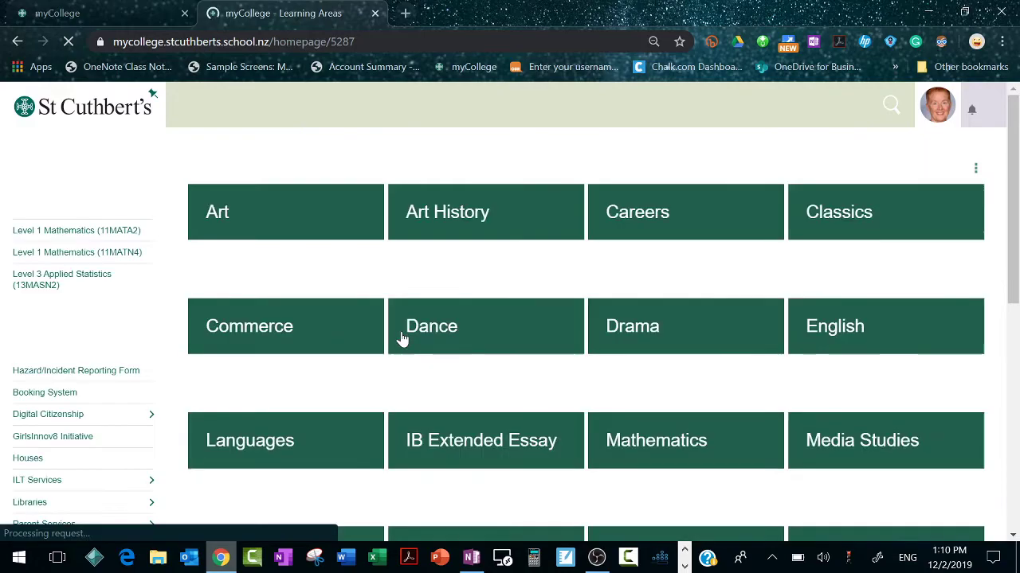
{"action": "scroll", "coordinate": [403, 338], "scroll_direction": "down", "scroll_amount": 2}
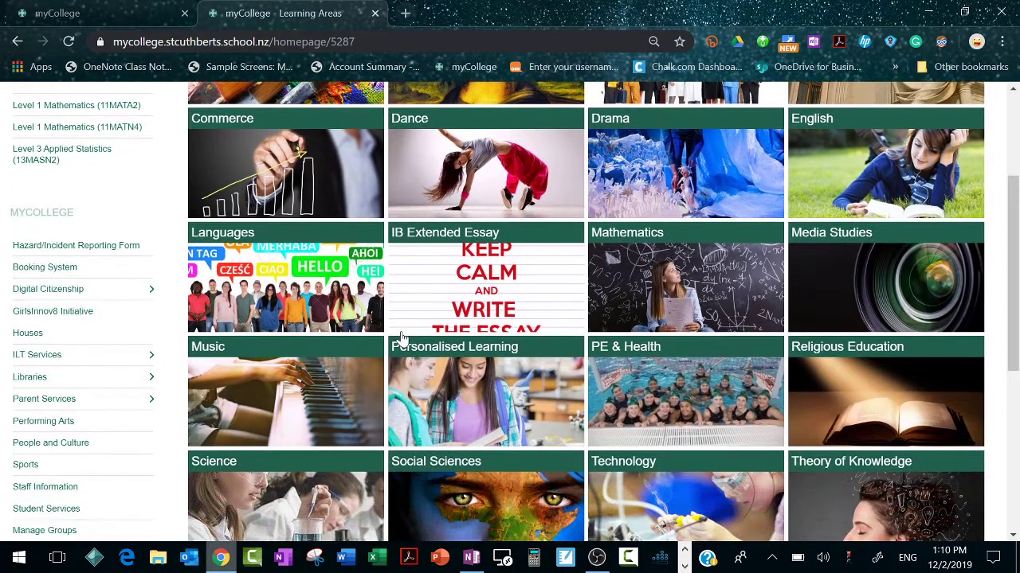
{"action": "scroll", "coordinate": [400, 339], "scroll_direction": "down", "scroll_amount": 2}
{"action": "left_click", "coordinate": [283, 333]}
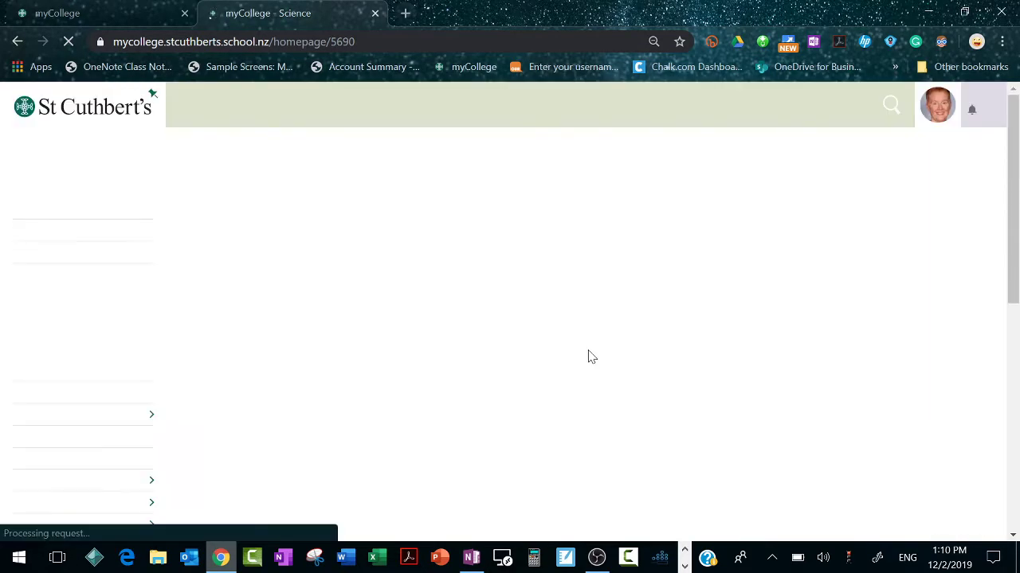
- Open the Level 1 SCBN subject page and its Assessment unit
{"action": "scroll", "coordinate": [589, 356], "scroll_direction": "down", "scroll_amount": 5}
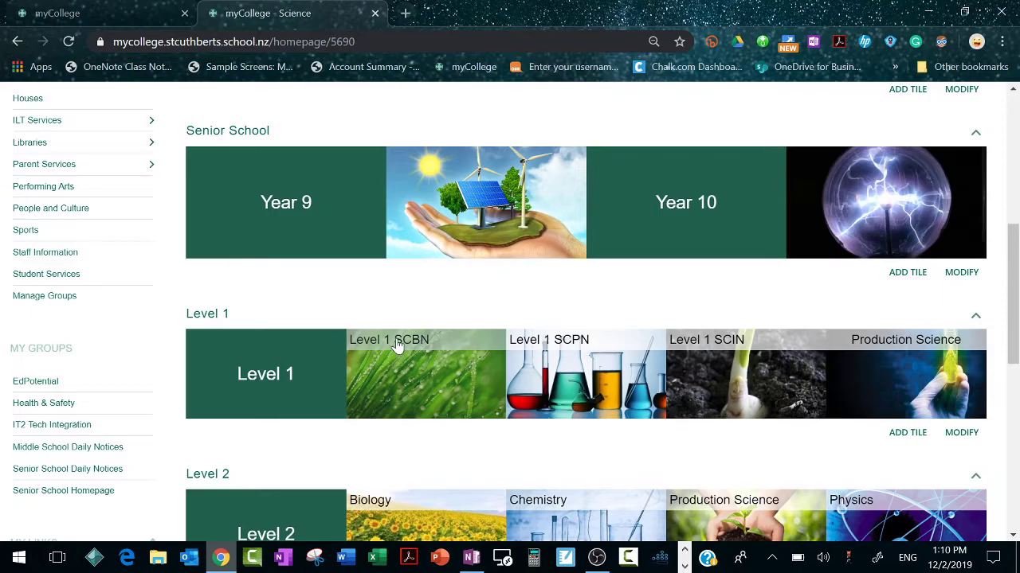
{"action": "left_click", "coordinate": [396, 342]}
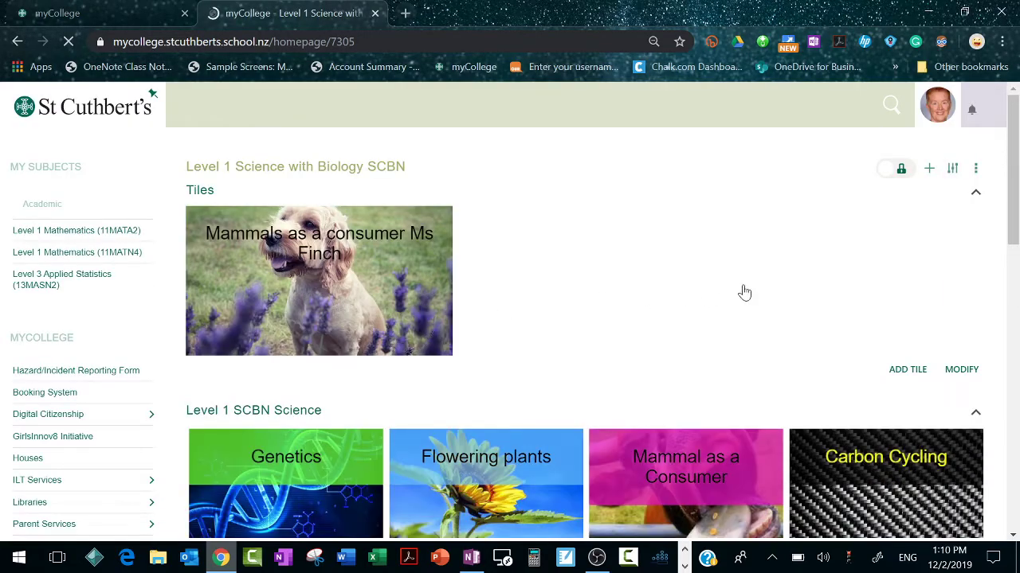
{"action": "scroll", "coordinate": [740, 294], "scroll_direction": "down", "scroll_amount": 3}
{"action": "scroll", "coordinate": [742, 292], "scroll_direction": "down", "scroll_amount": 5}
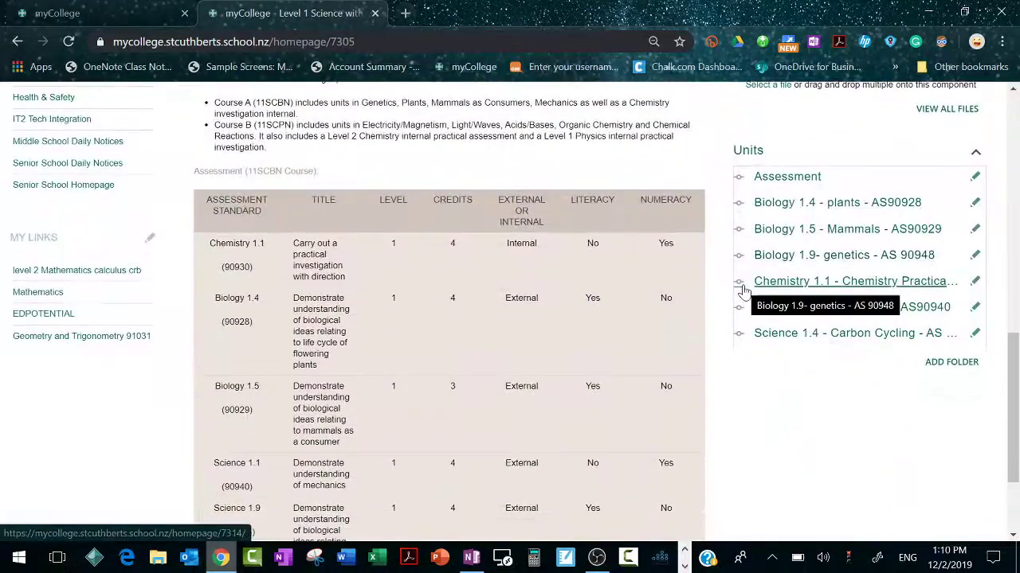
{"action": "left_click", "coordinate": [783, 235]}
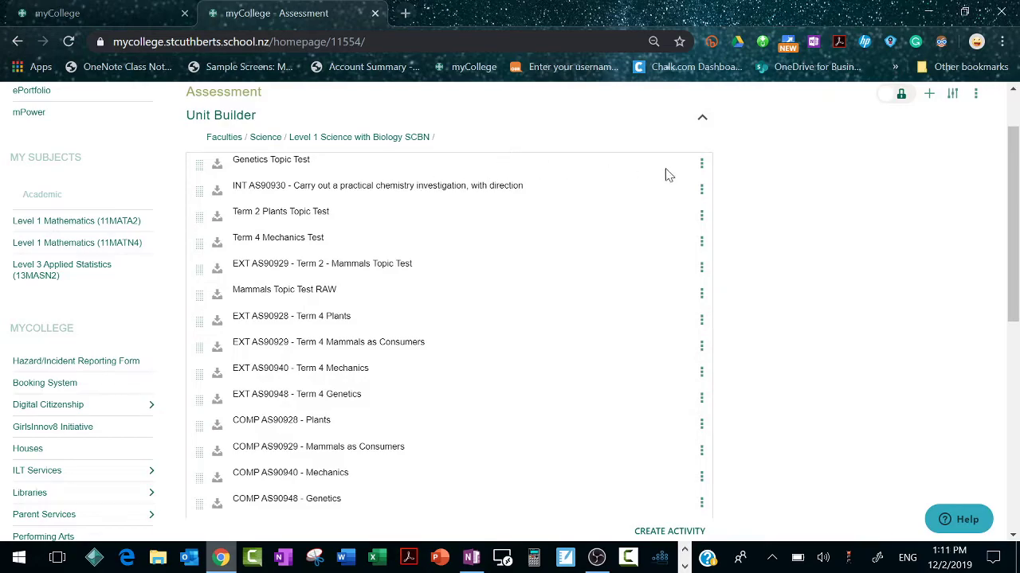
- Open INT AS90930 for modification, review its settings and Visibility options, and return to the Assessment unit without updating
{"action": "left_click", "coordinate": [702, 189]}
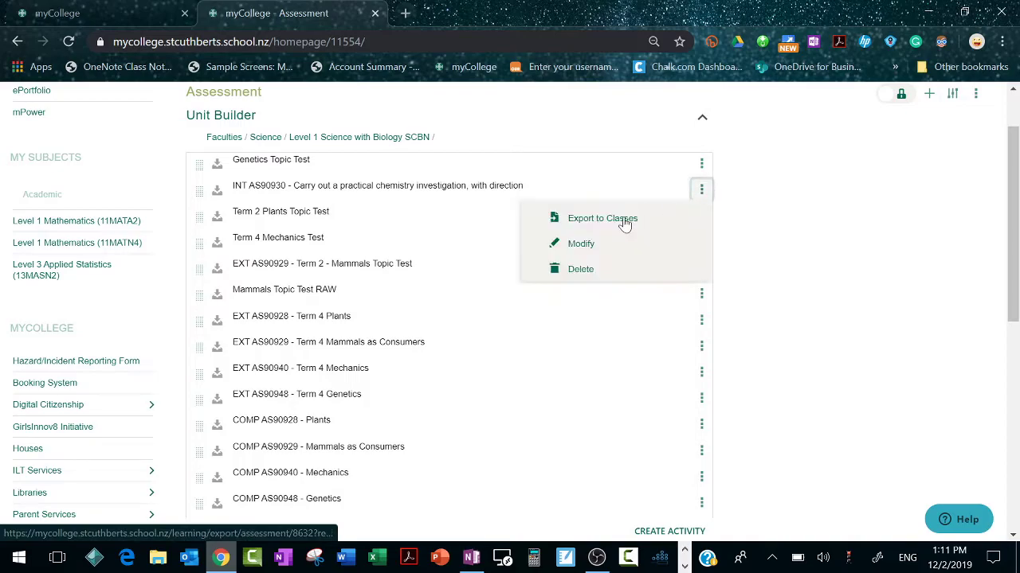
{"action": "left_click", "coordinate": [593, 247]}
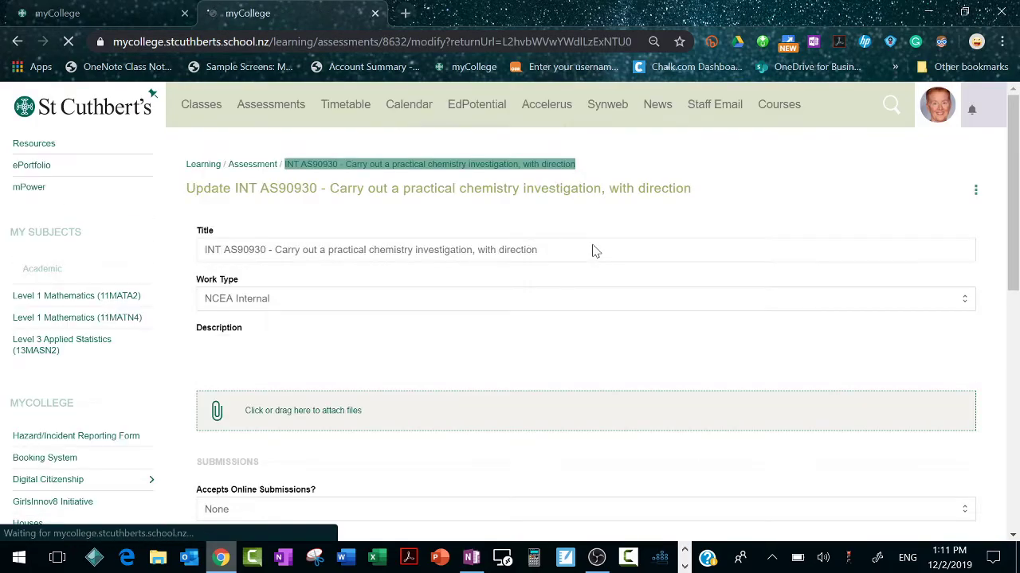
{"action": "scroll", "coordinate": [593, 246], "scroll_direction": "down", "scroll_amount": 1}
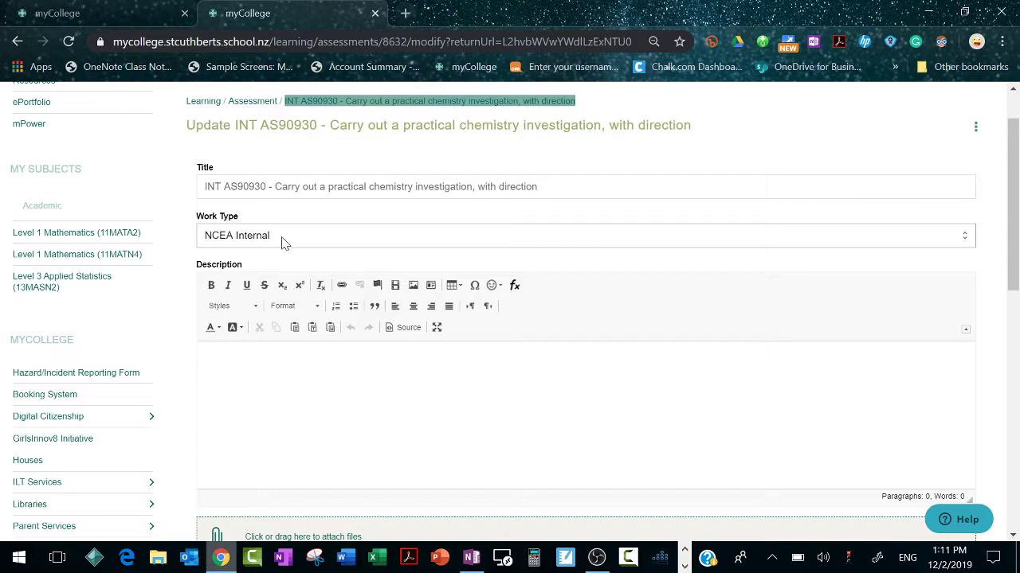
{"action": "scroll", "coordinate": [283, 243], "scroll_direction": "down", "scroll_amount": 8}
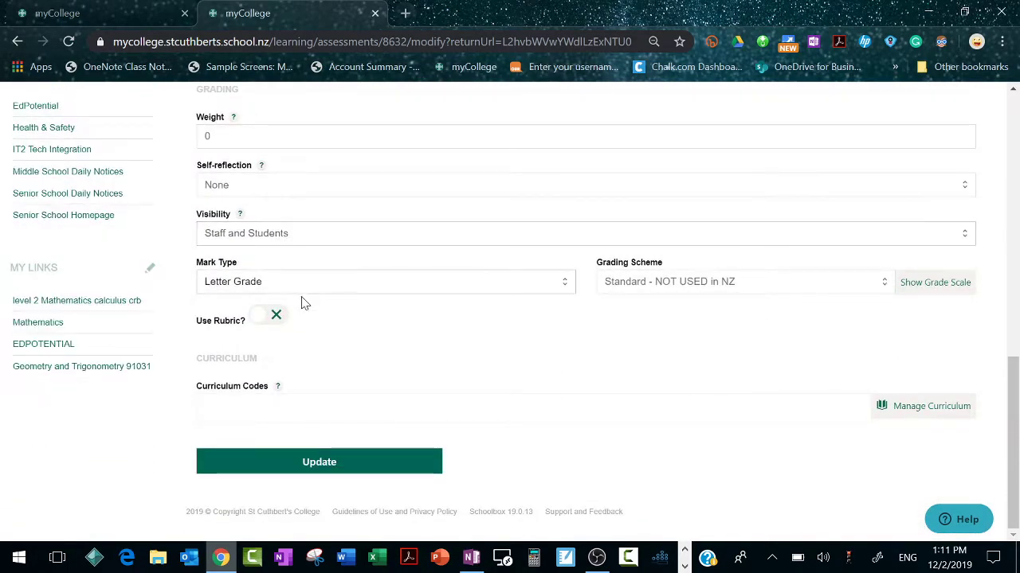
{"action": "left_click", "coordinate": [946, 232]}
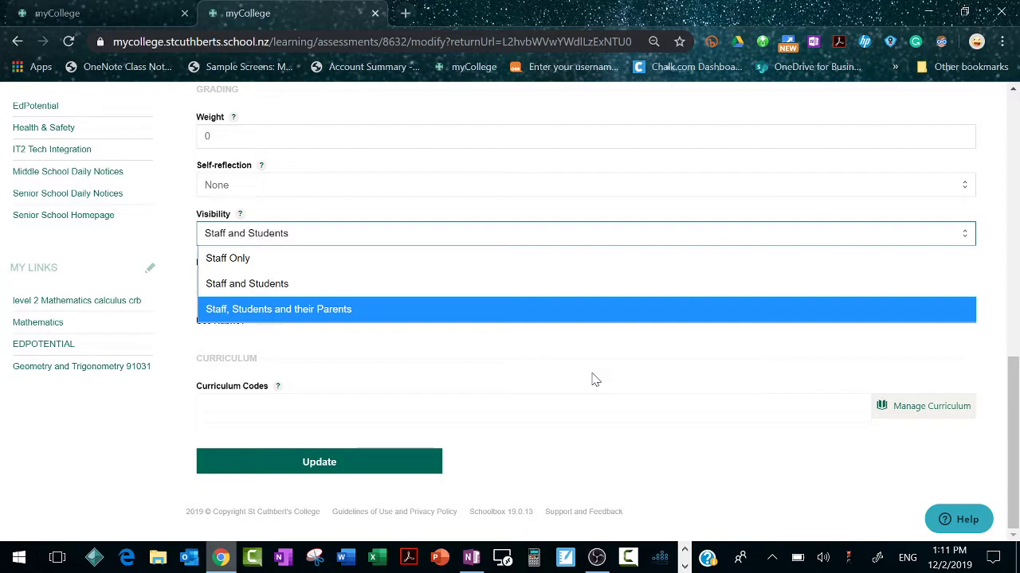
{"action": "scroll", "coordinate": [593, 380], "scroll_direction": "up", "scroll_amount": 15}
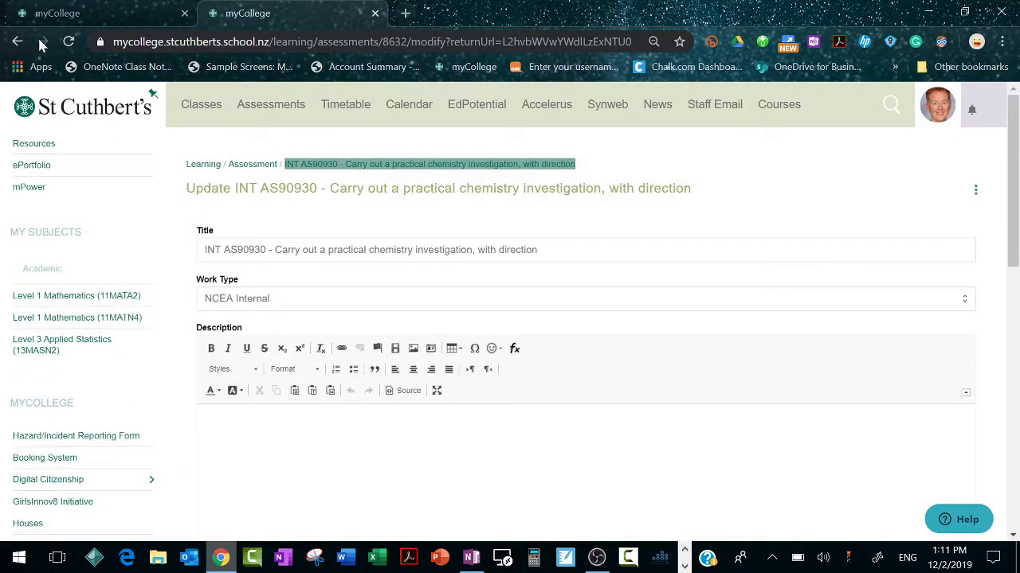
{"action": "left_click", "coordinate": [18, 41]}
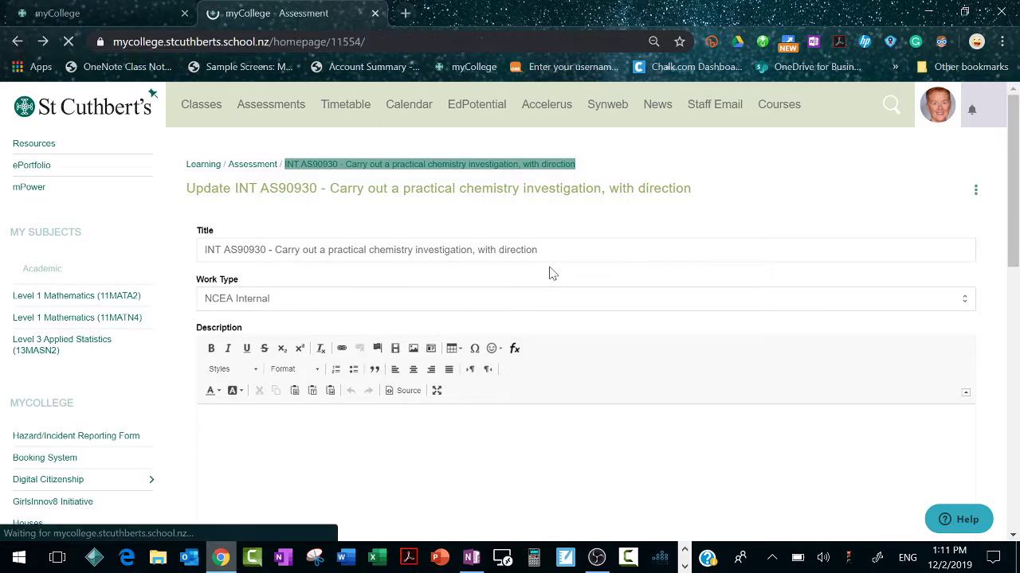
- Switch to the student's grades page and look over the Level 1 Chemistry and Physics assessments
{"action": "left_click", "coordinate": [71, 13]}
{"action": "scroll", "coordinate": [658, 410], "scroll_direction": "down", "scroll_amount": 1}
{"action": "scroll", "coordinate": [658, 410], "scroll_direction": "down", "scroll_amount": 3}
{"action": "scroll", "coordinate": [658, 410], "scroll_direction": "up", "scroll_amount": 1}
{"action": "scroll", "coordinate": [658, 411], "scroll_direction": "up", "scroll_amount": 1}
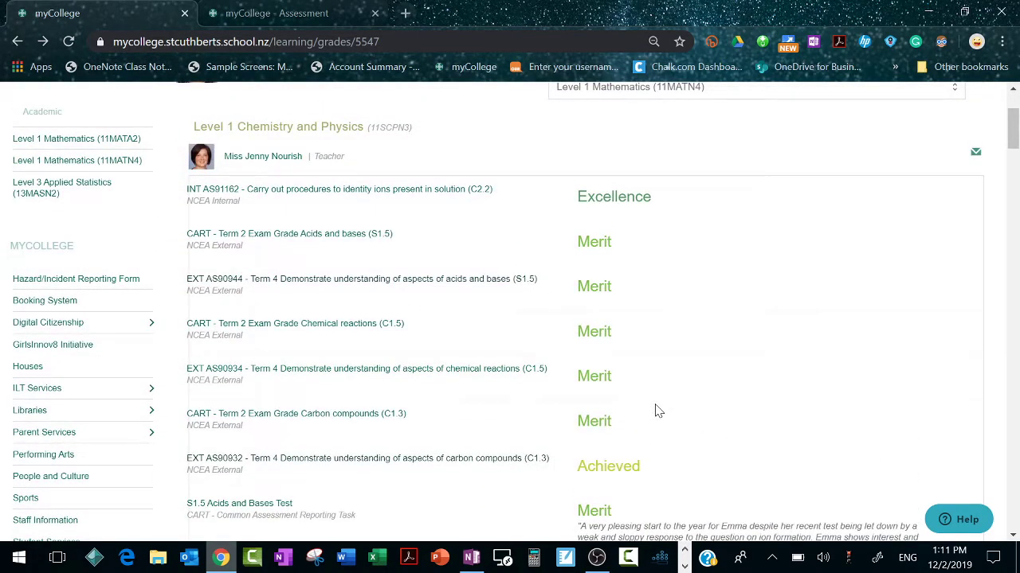
- Open EXT AS90929 - Term 2 - Mammals Topic Test for modification from the Assessment unit, review its work type and Visibility options, and leave without updating
{"action": "left_click", "coordinate": [318, 11]}
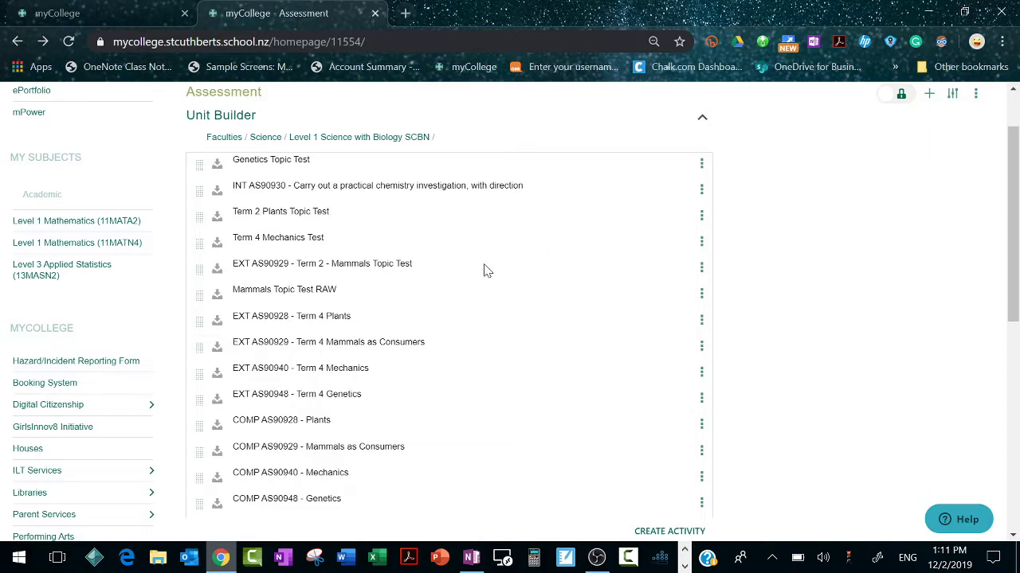
{"action": "left_click", "coordinate": [701, 271]}
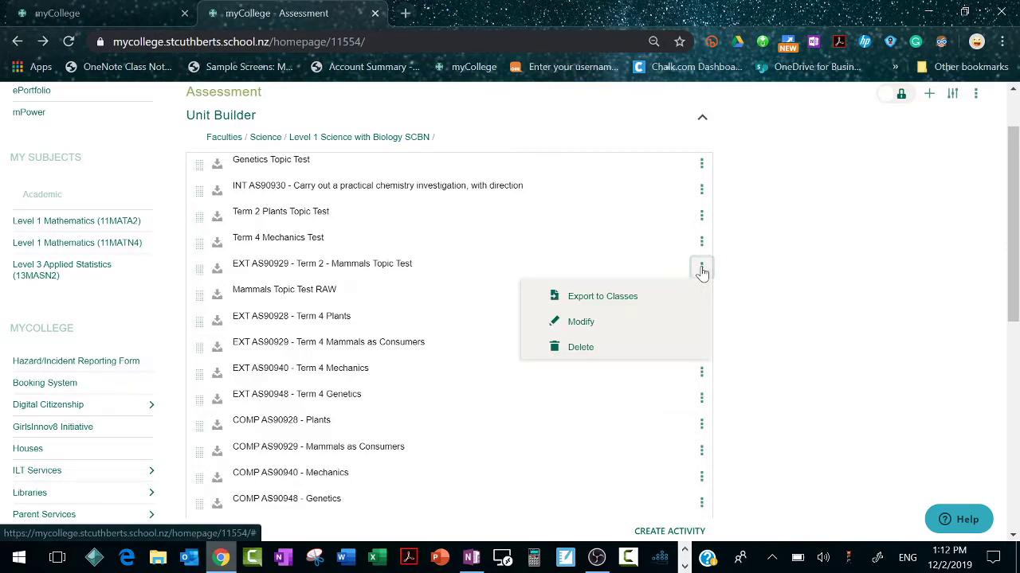
{"action": "left_click", "coordinate": [584, 330]}
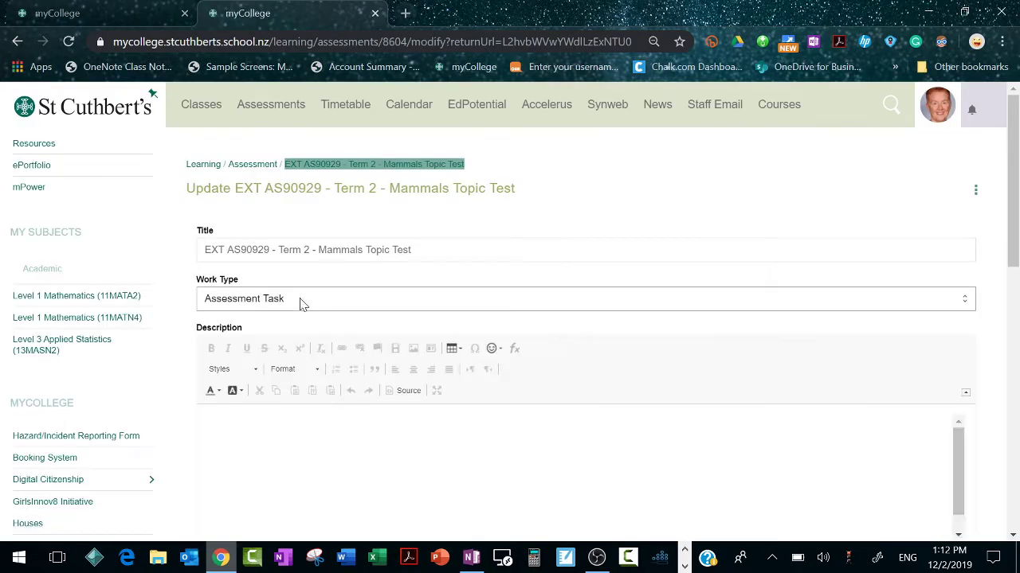
{"action": "scroll", "coordinate": [300, 305], "scroll_direction": "down", "scroll_amount": 2}
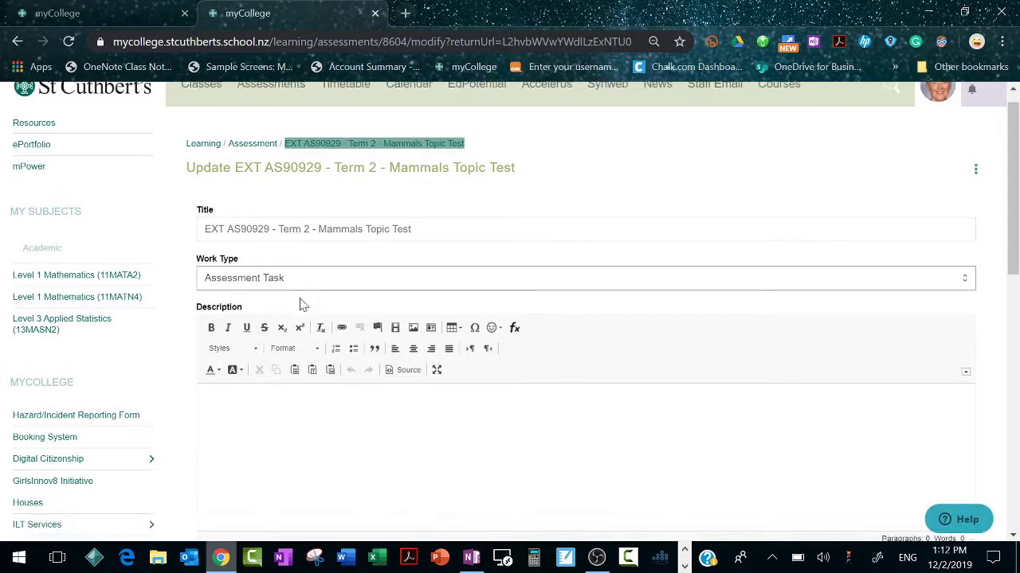
{"action": "scroll", "coordinate": [301, 305], "scroll_direction": "down", "scroll_amount": 7}
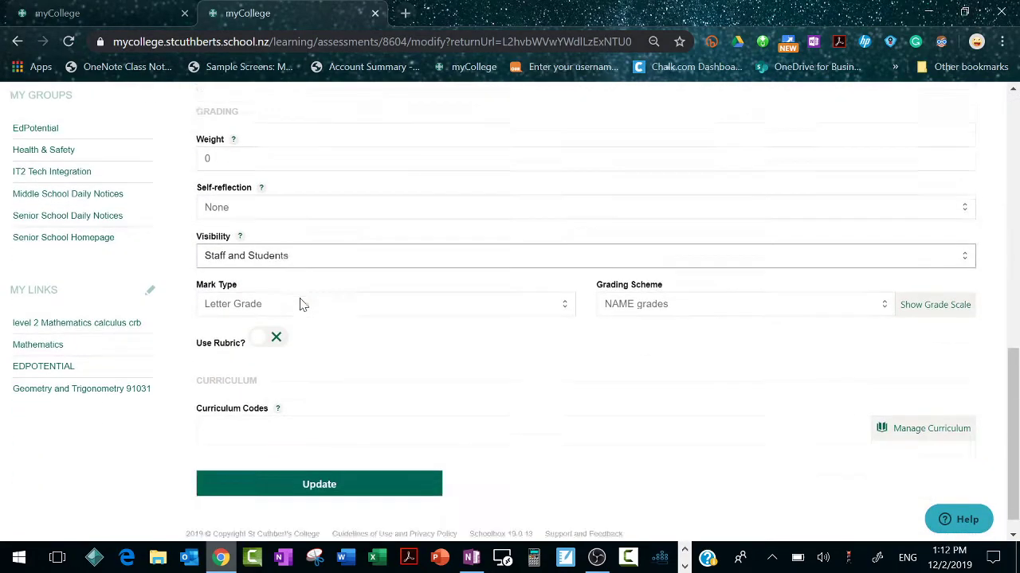
{"action": "scroll", "coordinate": [301, 305], "scroll_direction": "up", "scroll_amount": 1}
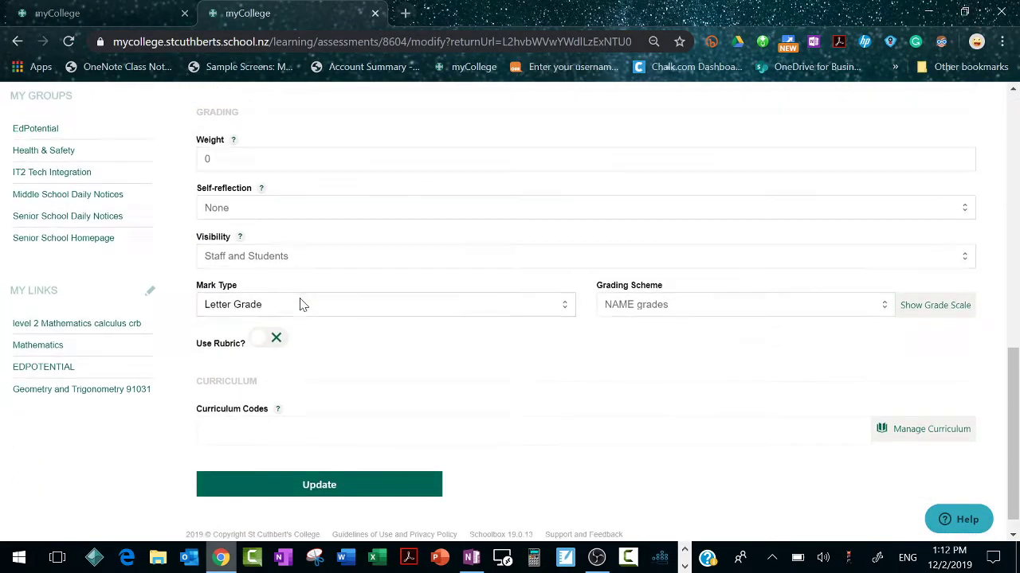
{"action": "left_click", "coordinate": [344, 262]}
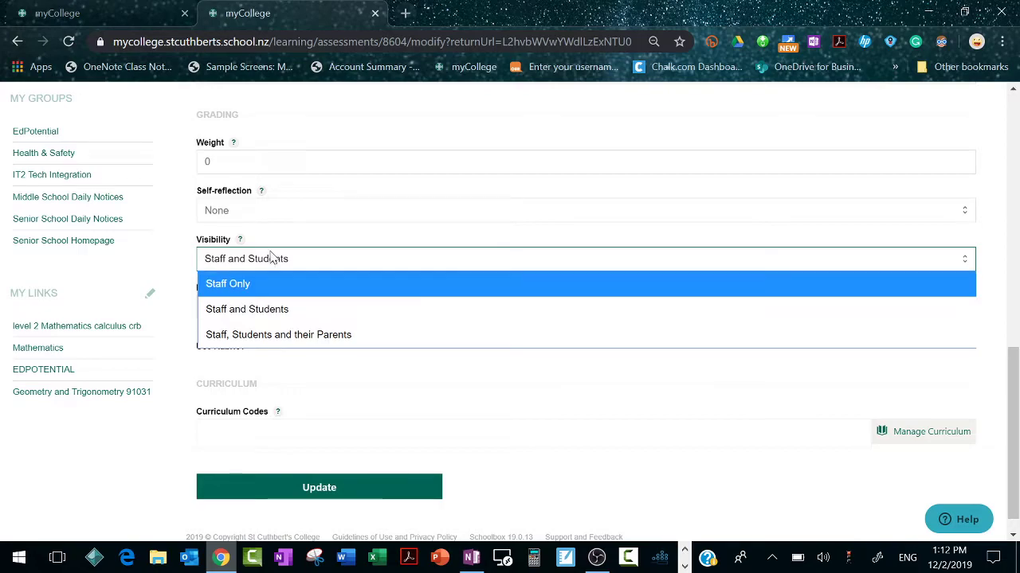
{"action": "left_click", "coordinate": [18, 42]}
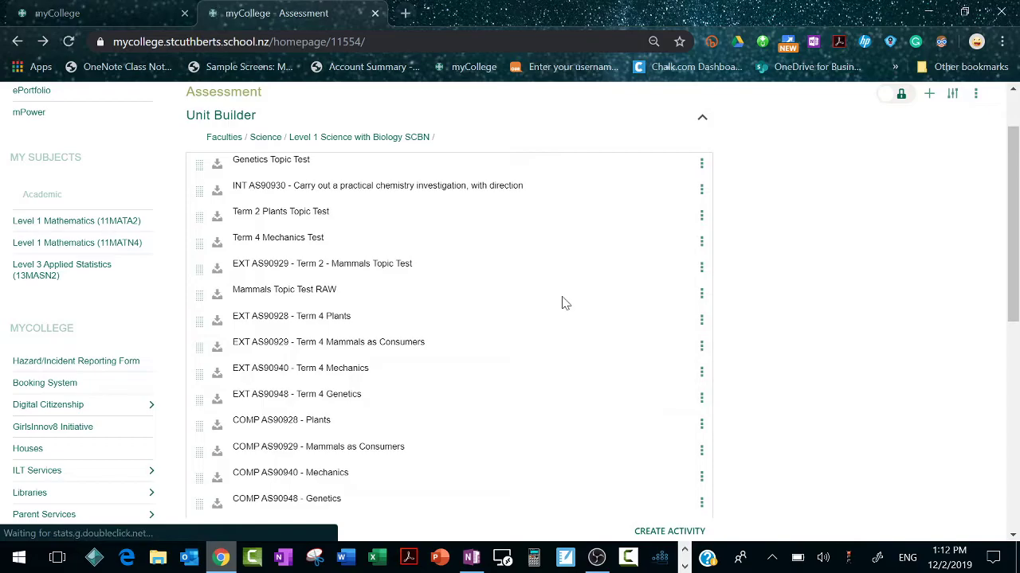
- Return to the student's grades page and examine which Level 1 Chemistry and Physics assessments, grades and comments are listed
{"action": "left_click", "coordinate": [160, 11]}
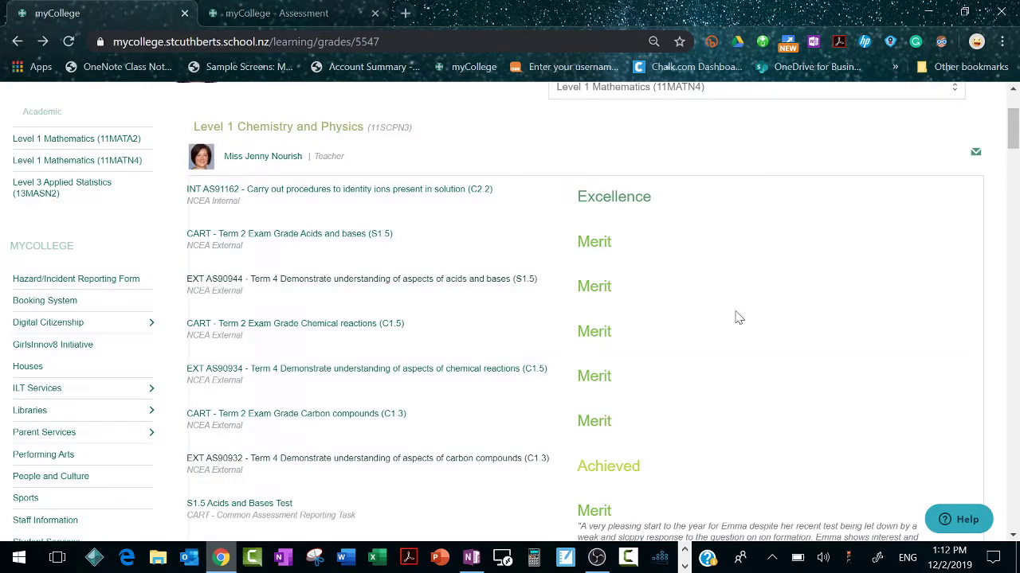
{"action": "scroll", "coordinate": [802, 314], "scroll_direction": "up", "scroll_amount": 2}
{"action": "scroll", "coordinate": [803, 314], "scroll_direction": "down", "scroll_amount": 9}
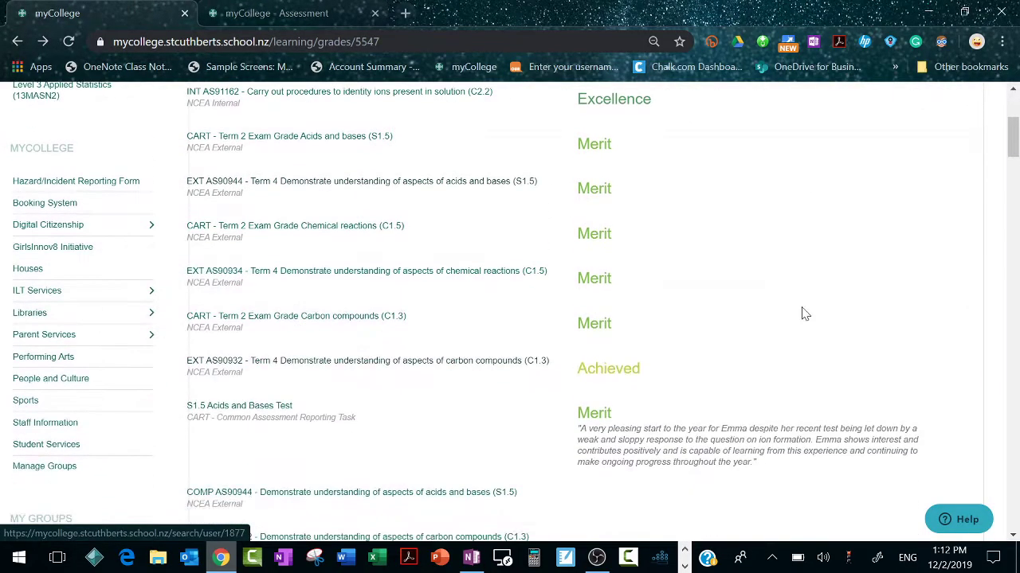
{"action": "scroll", "coordinate": [804, 313], "scroll_direction": "up", "scroll_amount": 3}
{"action": "scroll", "coordinate": [805, 313], "scroll_direction": "up", "scroll_amount": 6}
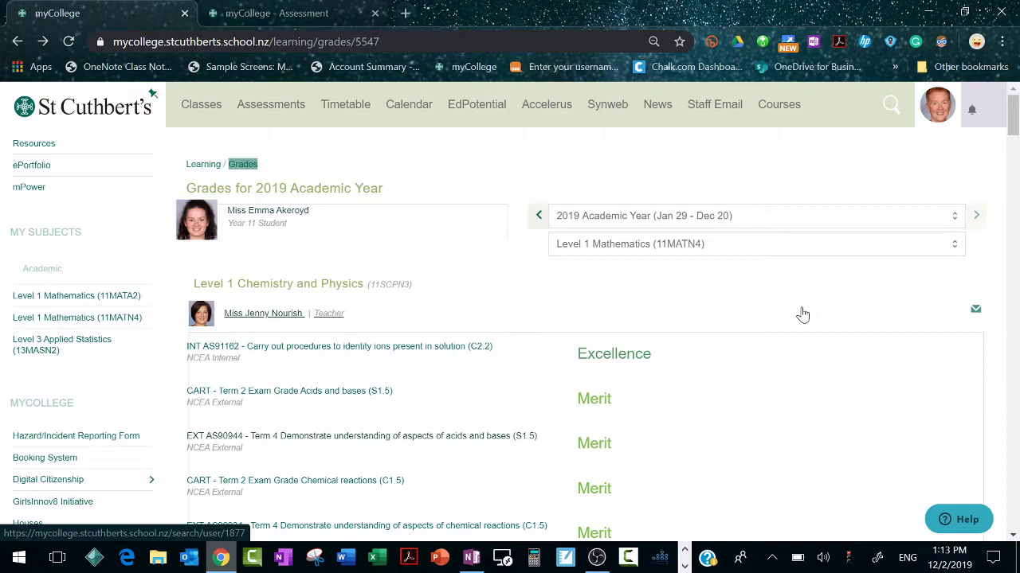
{"action": "scroll", "coordinate": [802, 314], "scroll_direction": "down", "scroll_amount": 4}
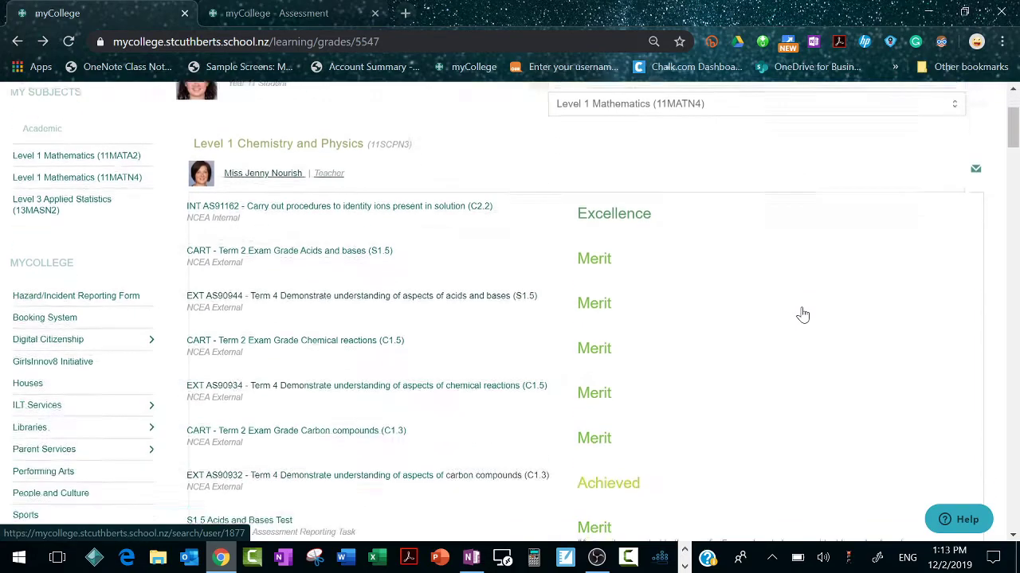
{"action": "scroll", "coordinate": [803, 315], "scroll_direction": "up", "scroll_amount": 2}
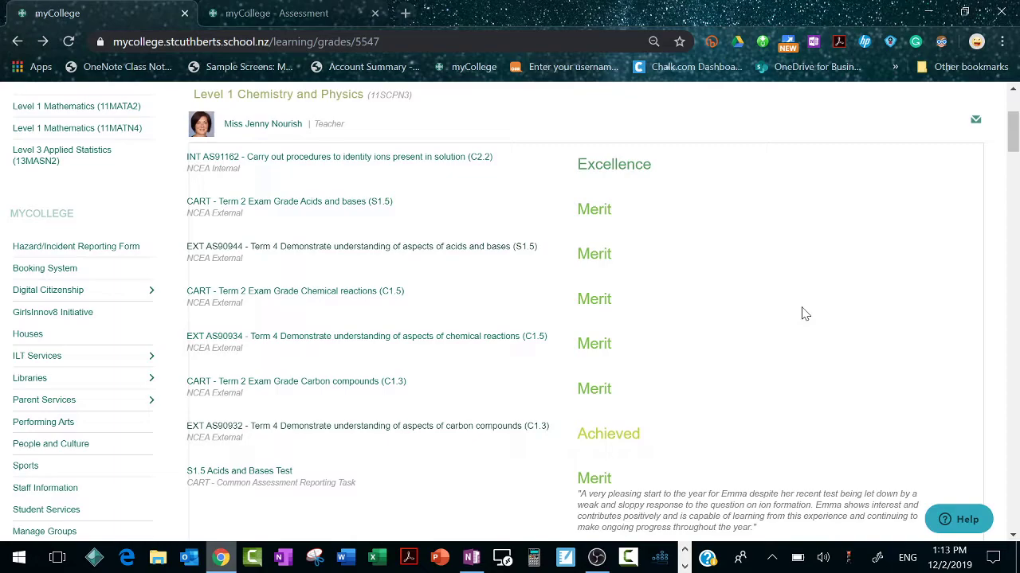
{"action": "scroll", "coordinate": [803, 315], "scroll_direction": "down", "scroll_amount": 1}
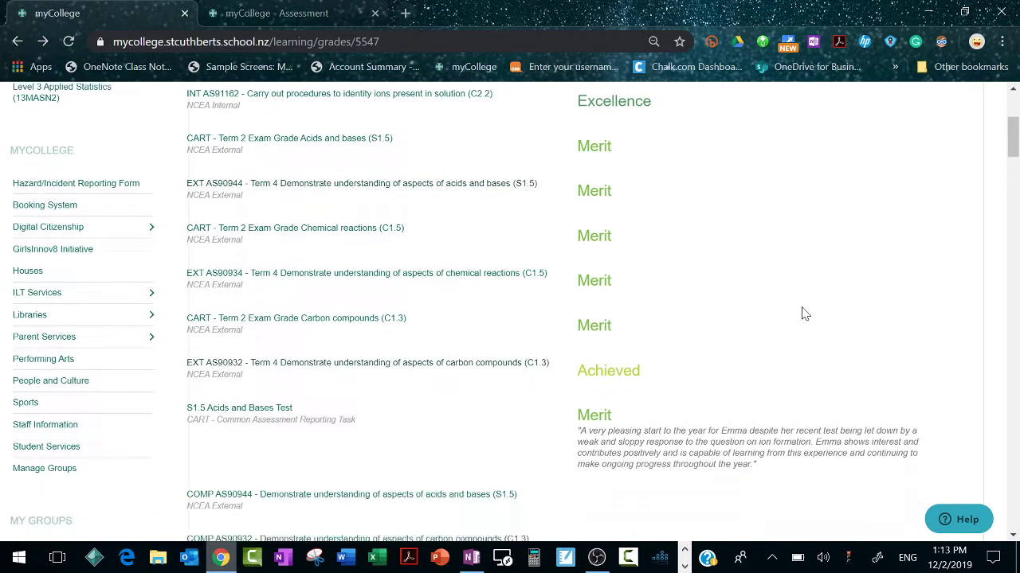
{"action": "scroll", "coordinate": [803, 315], "scroll_direction": "down", "scroll_amount": 1}
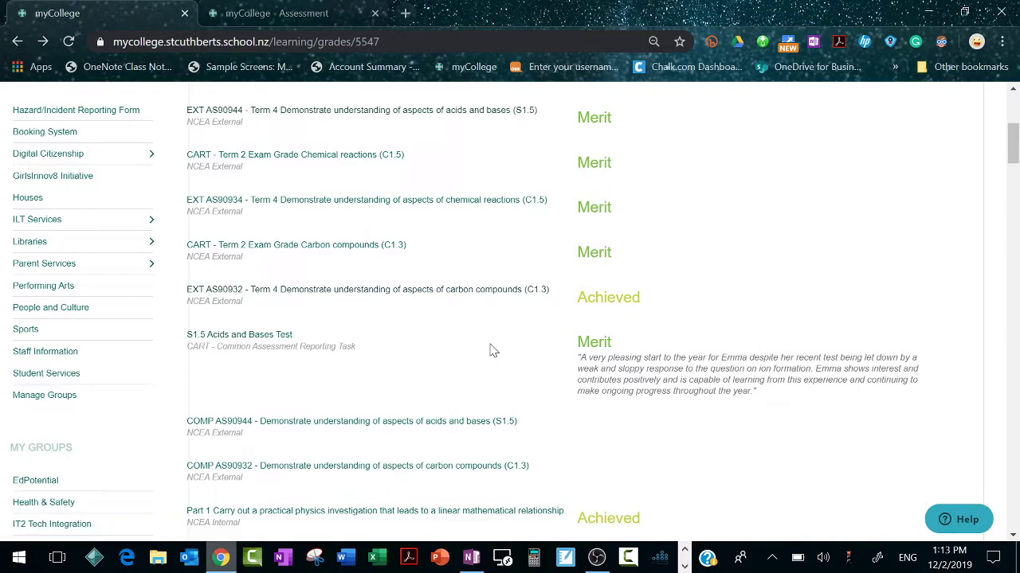
- Open COMP AS90944 on acids and bases from the grades list, check its details, and return to the grades page
{"action": "scroll", "coordinate": [491, 350], "scroll_direction": "down", "scroll_amount": 2}
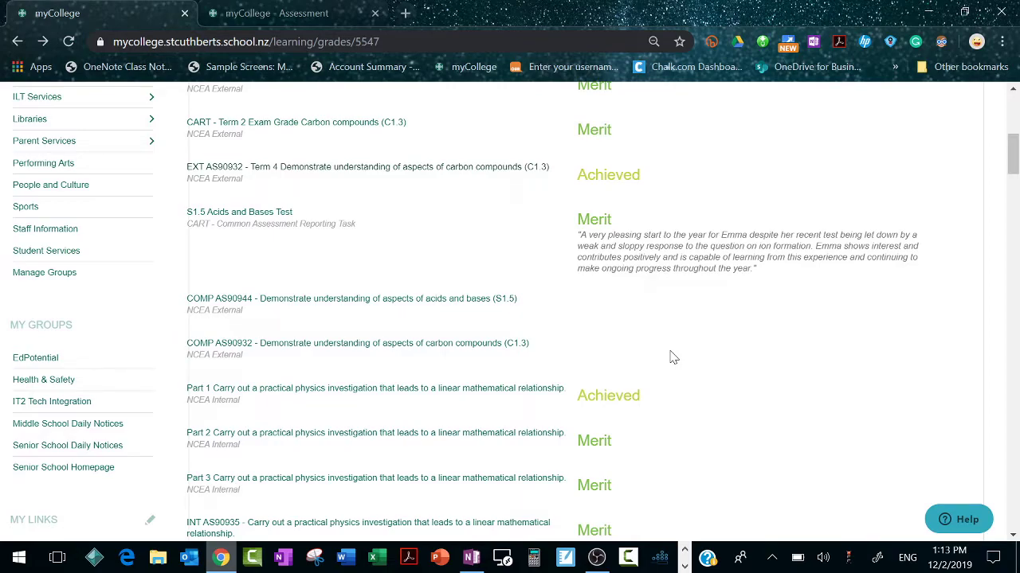
{"action": "left_click", "coordinate": [319, 302]}
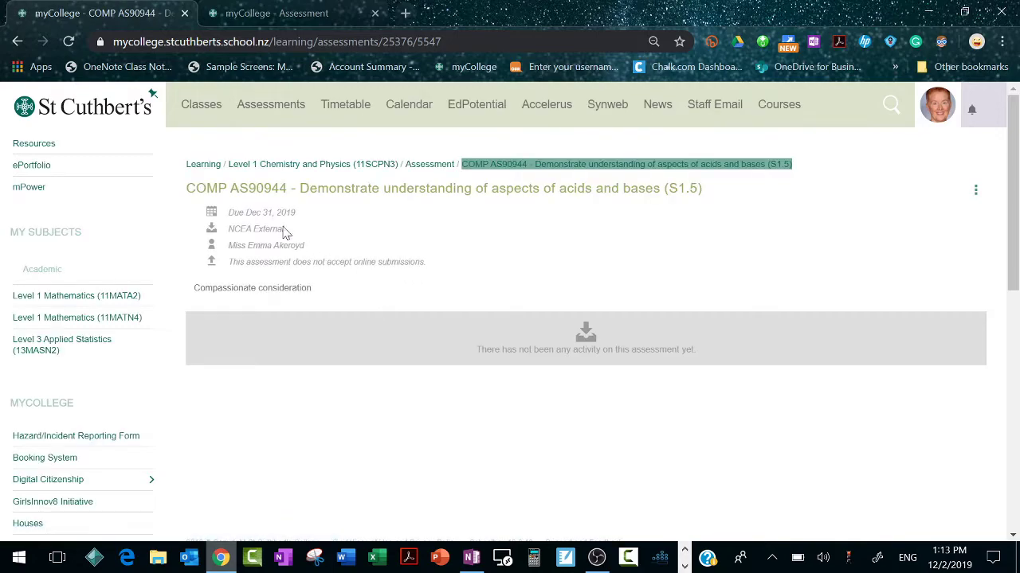
{"action": "left_click", "coordinate": [16, 41]}
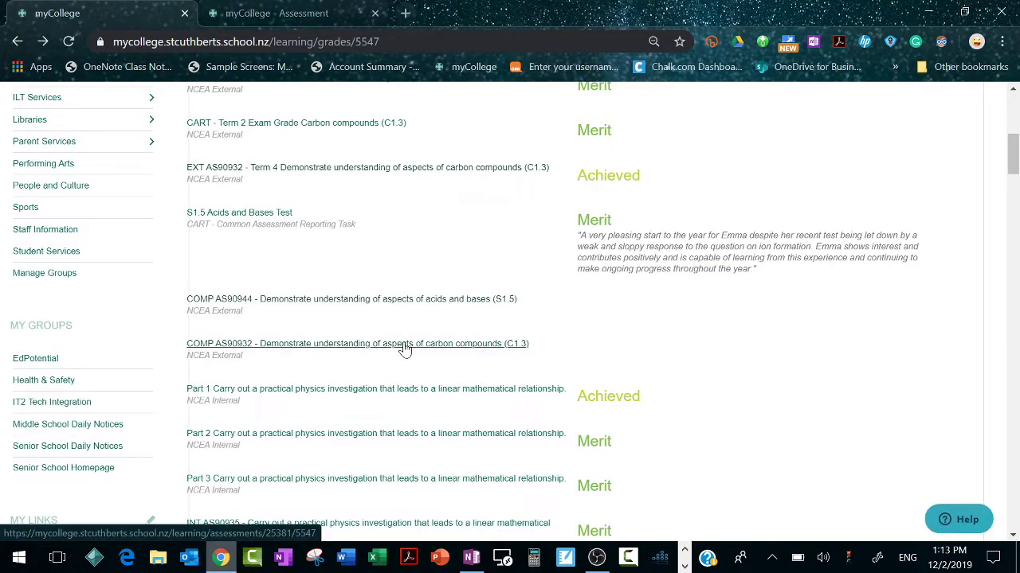
- Check COMP AS90932 on carbon compounds from the grades list, look over the physics assessments below it, and return to the student's profile
{"action": "left_click", "coordinate": [405, 349]}
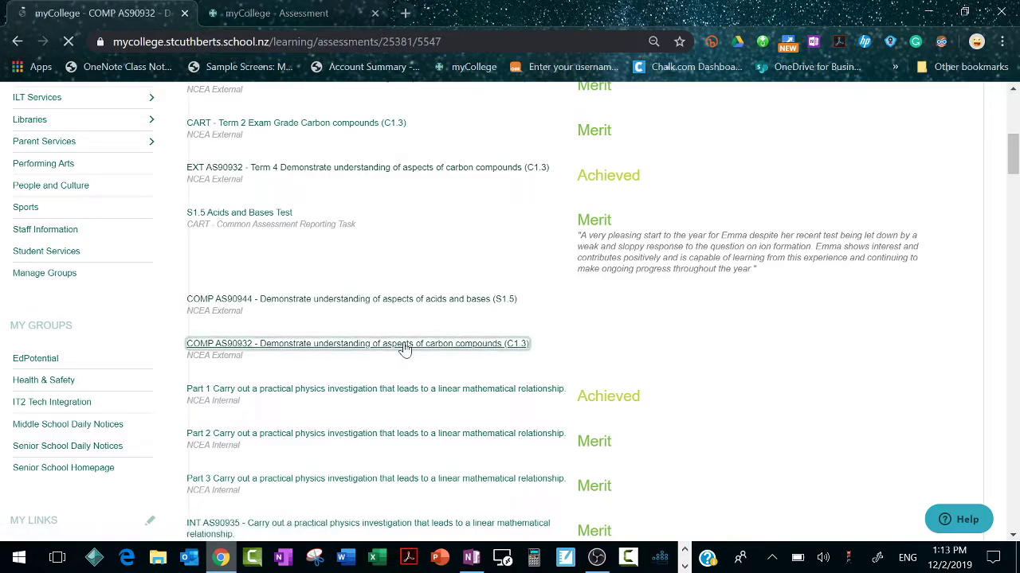
{"action": "left_click", "coordinate": [17, 43]}
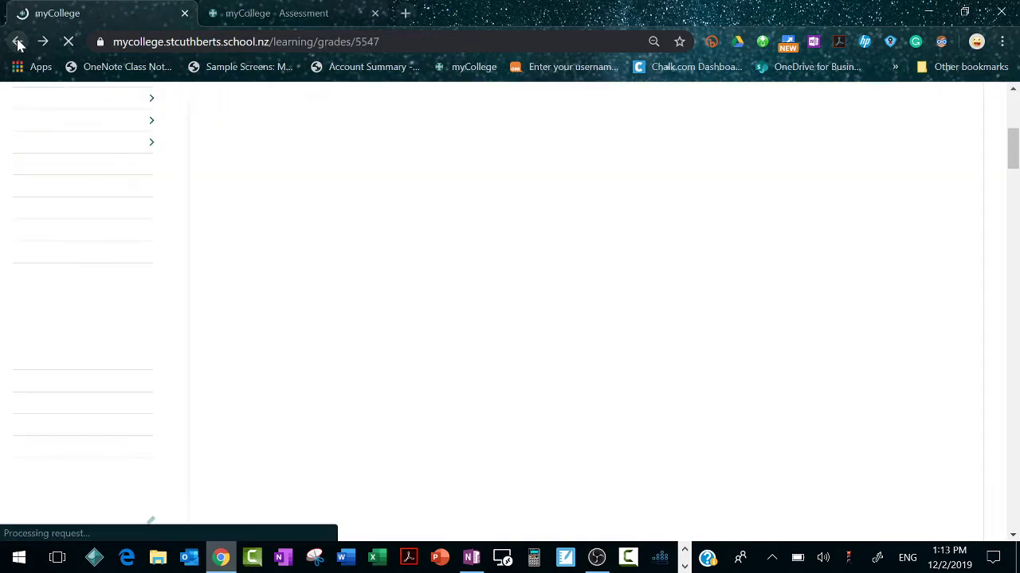
{"action": "scroll", "coordinate": [409, 324], "scroll_direction": "down", "scroll_amount": 3}
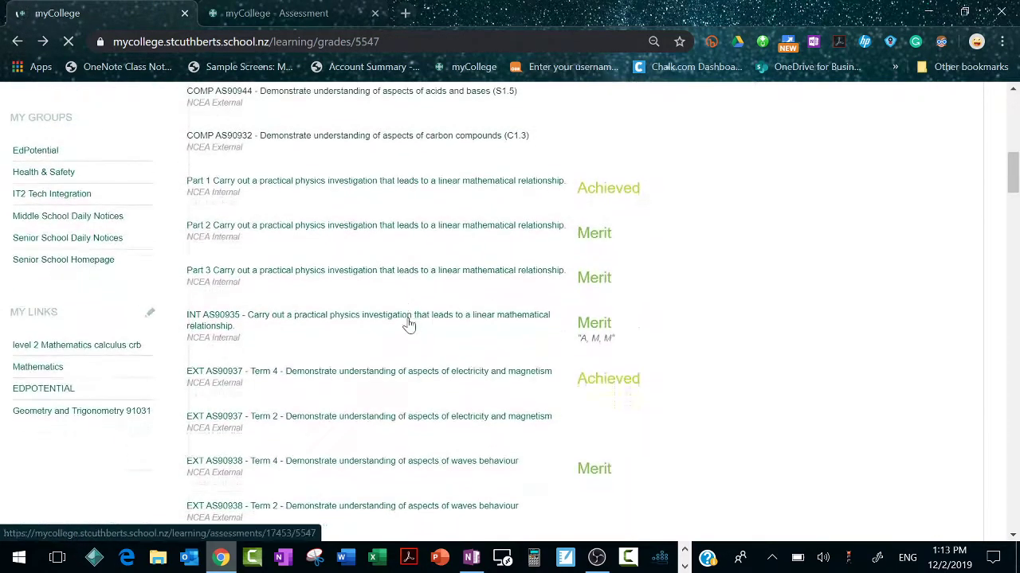
{"action": "scroll", "coordinate": [410, 323], "scroll_direction": "down", "scroll_amount": 2}
{"action": "left_click", "coordinate": [14, 43]}
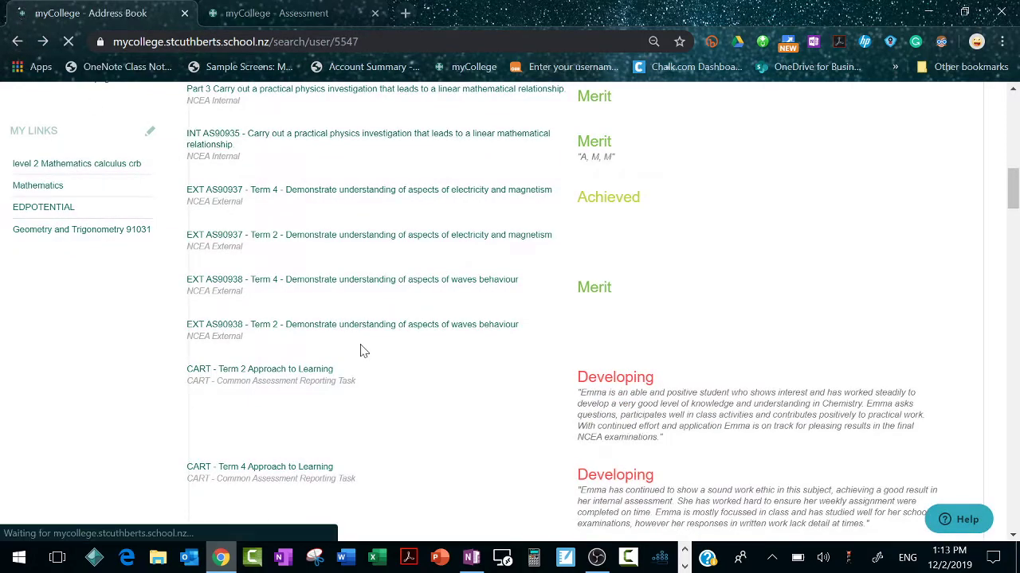
- Open COMP AS90929 - Mammals as Consumers for modification from the Assessment unit and check its Work Type and Visibility settings
{"action": "left_click", "coordinate": [279, 14]}
{"action": "scroll", "coordinate": [529, 309], "scroll_direction": "down", "scroll_amount": 2}
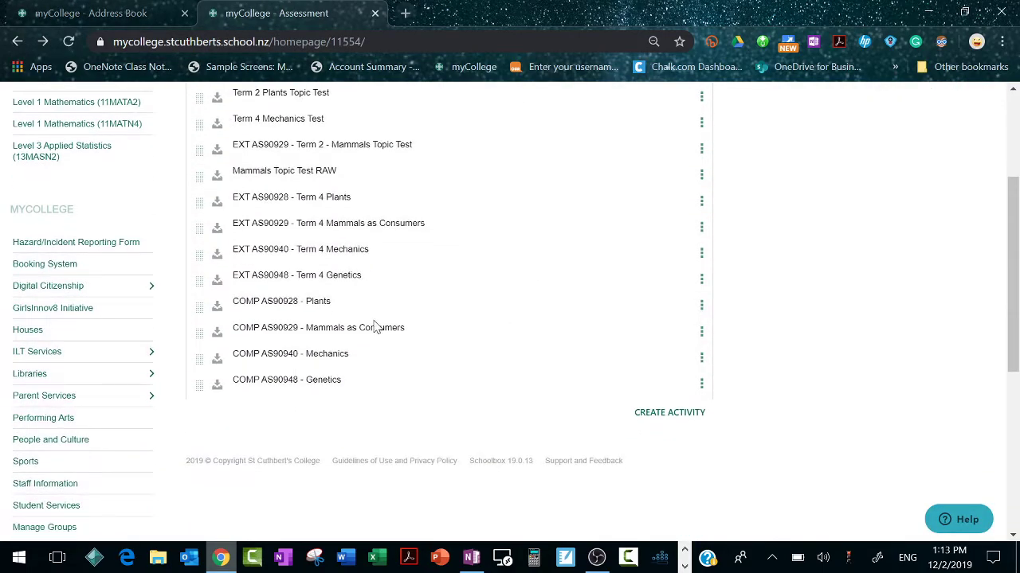
{"action": "left_click", "coordinate": [700, 333]}
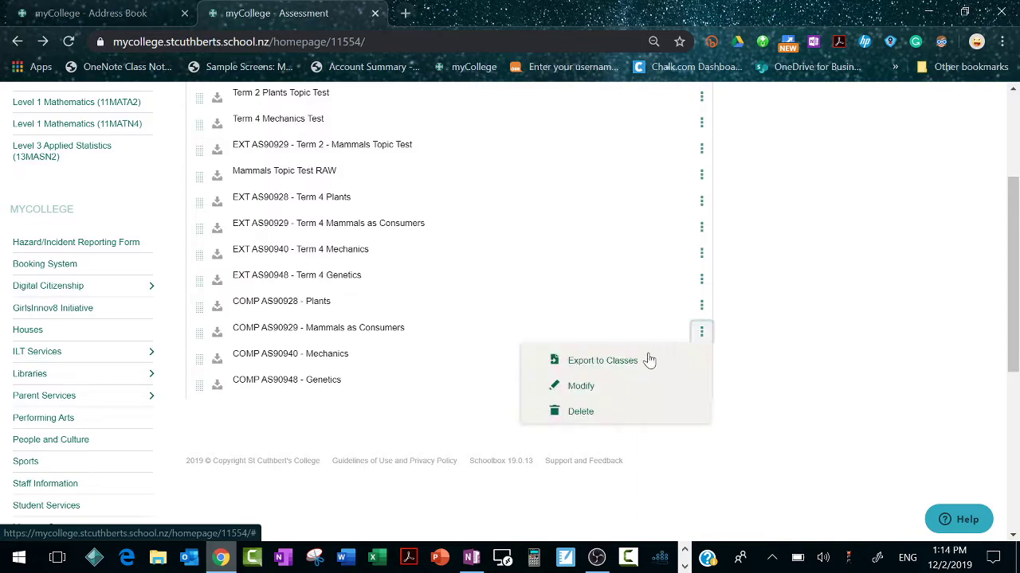
{"action": "left_click", "coordinate": [594, 386]}
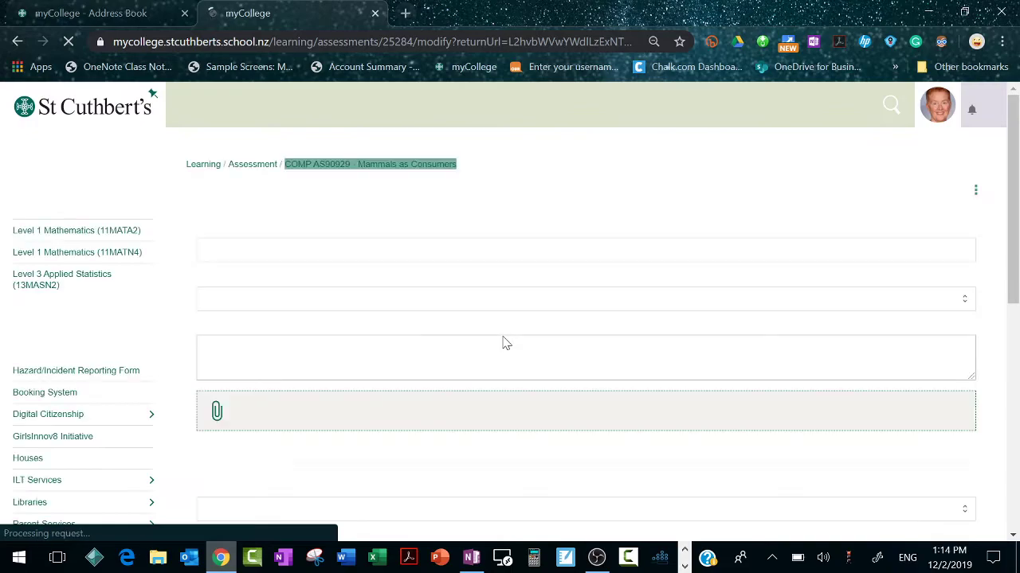
{"action": "scroll", "coordinate": [503, 337], "scroll_direction": "down", "scroll_amount": 1}
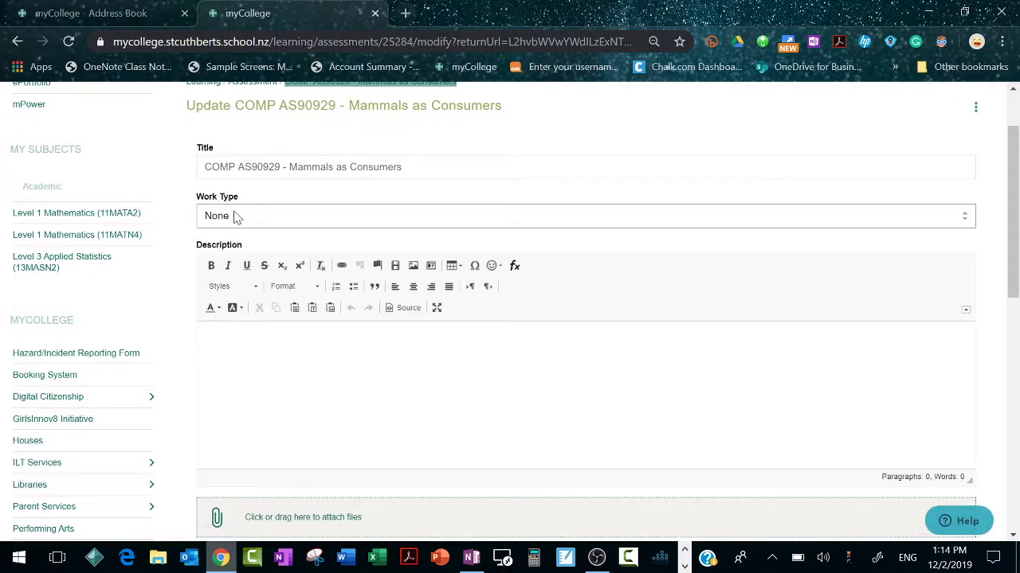
{"action": "scroll", "coordinate": [236, 218], "scroll_direction": "down", "scroll_amount": 1}
{"action": "scroll", "coordinate": [235, 218], "scroll_direction": "down", "scroll_amount": 7}
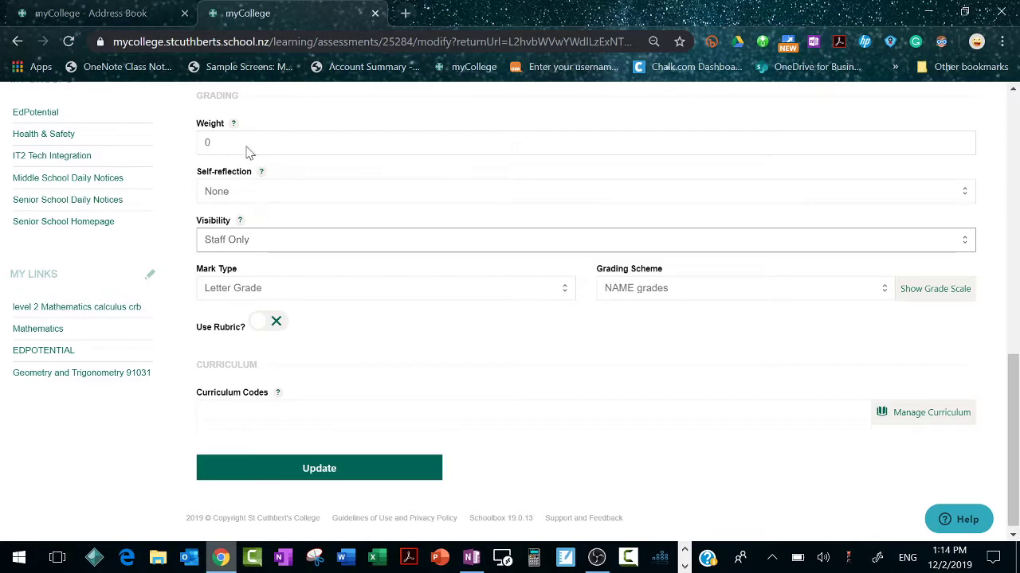
- Switch back to the student's profile and look over the listed academic classes and their teachers
{"action": "left_click", "coordinate": [163, 13]}
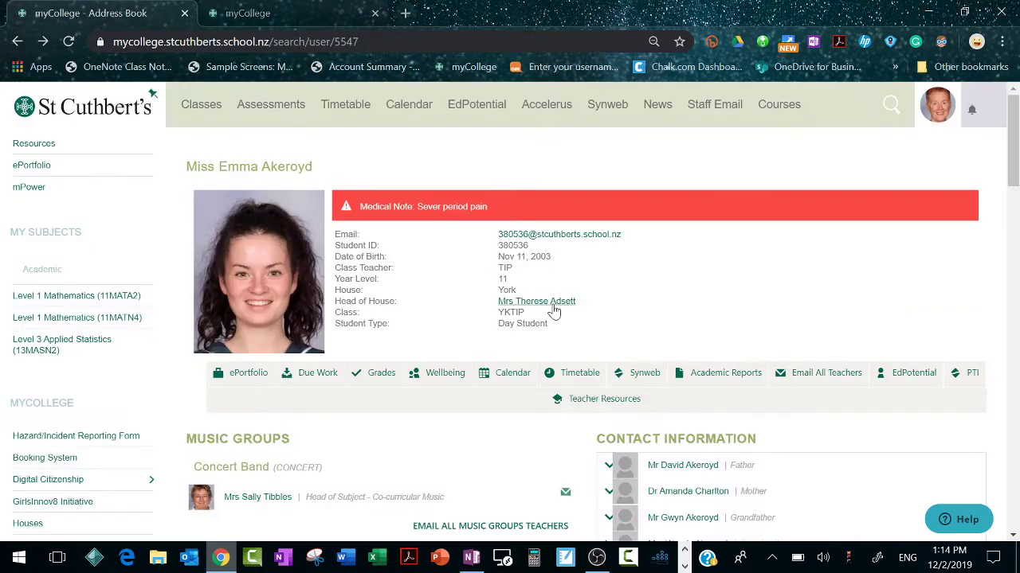
{"action": "scroll", "coordinate": [681, 333], "scroll_direction": "down", "scroll_amount": 3}
{"action": "scroll", "coordinate": [681, 333], "scroll_direction": "down", "scroll_amount": 8}
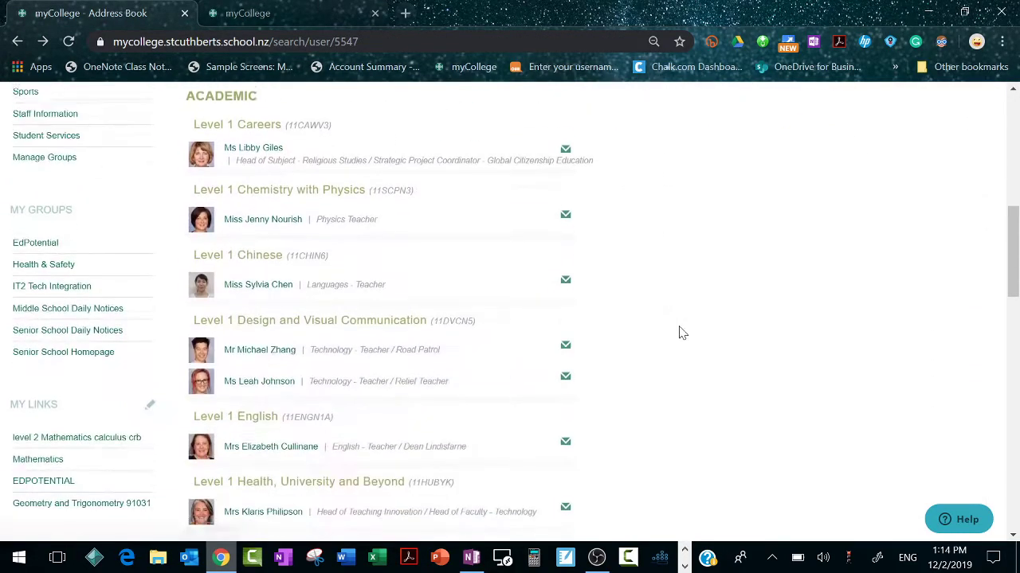
{"action": "scroll", "coordinate": [681, 333], "scroll_direction": "up", "scroll_amount": 10}
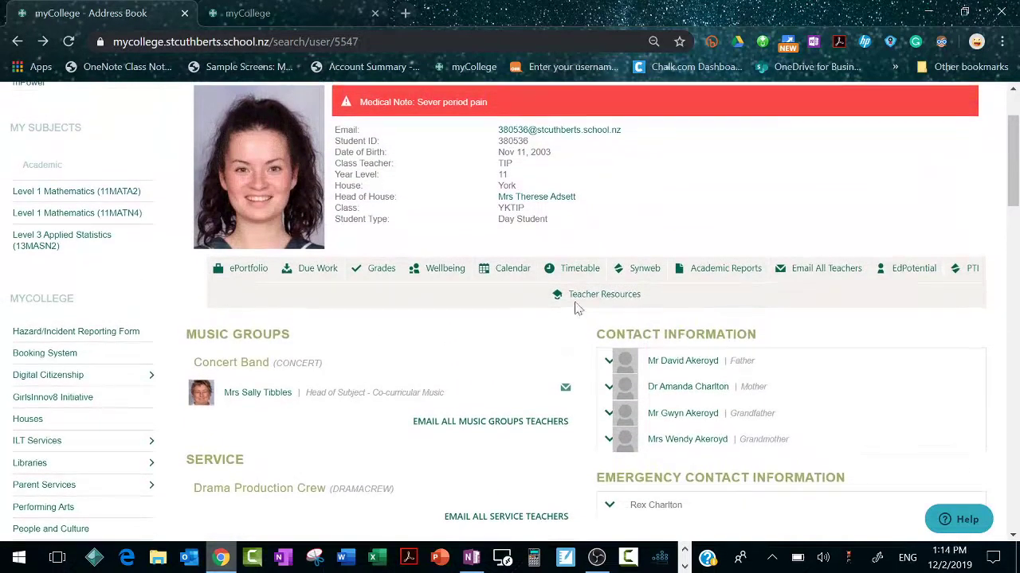
- Open the student's grades for the 2019 academic year and review the Level 1 Chemistry and Physics assessments
{"action": "left_click", "coordinate": [376, 269]}
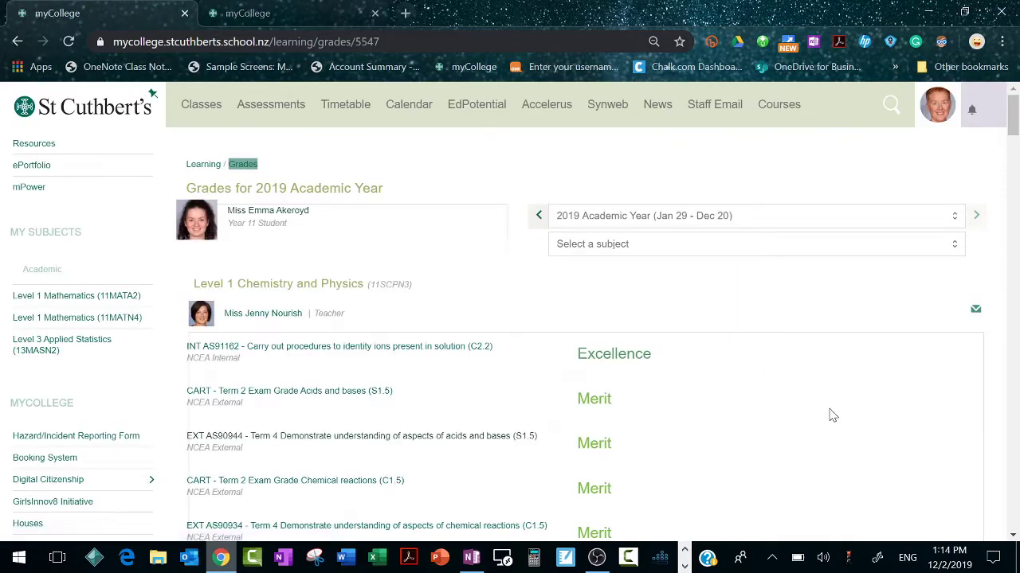
{"action": "scroll", "coordinate": [828, 411], "scroll_direction": "down", "scroll_amount": 2}
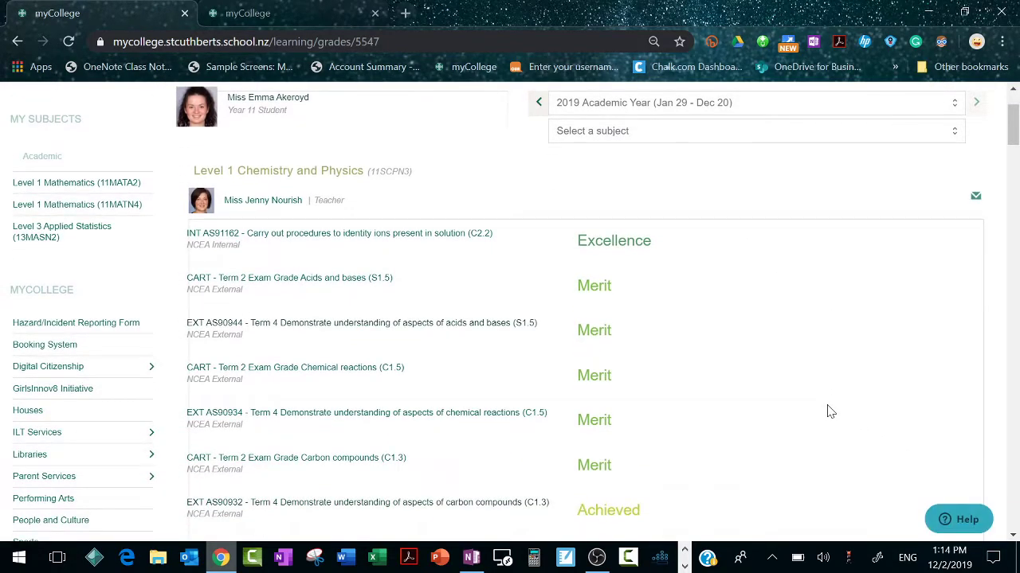
{"action": "scroll", "coordinate": [829, 411], "scroll_direction": "down", "scroll_amount": 2}
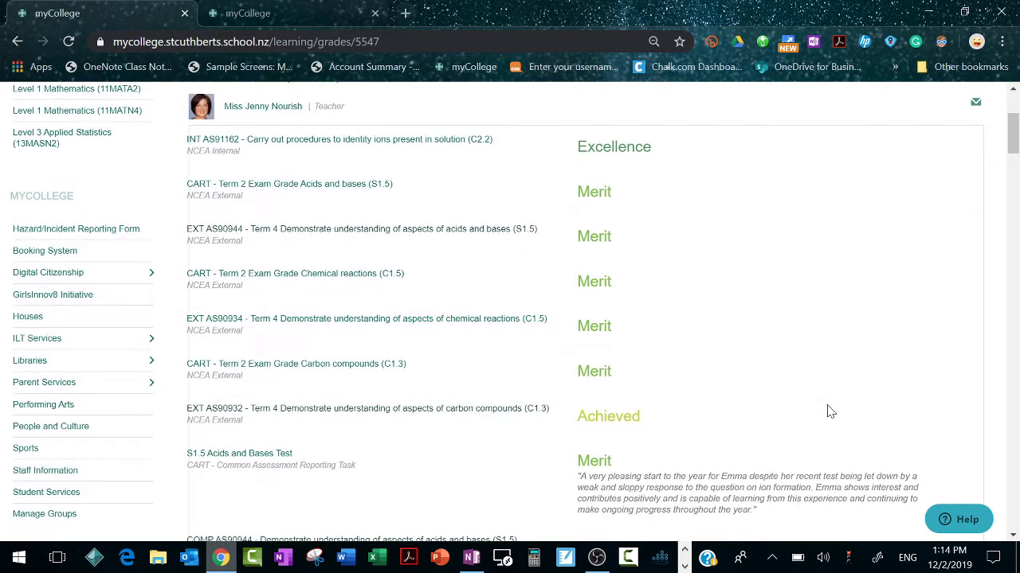